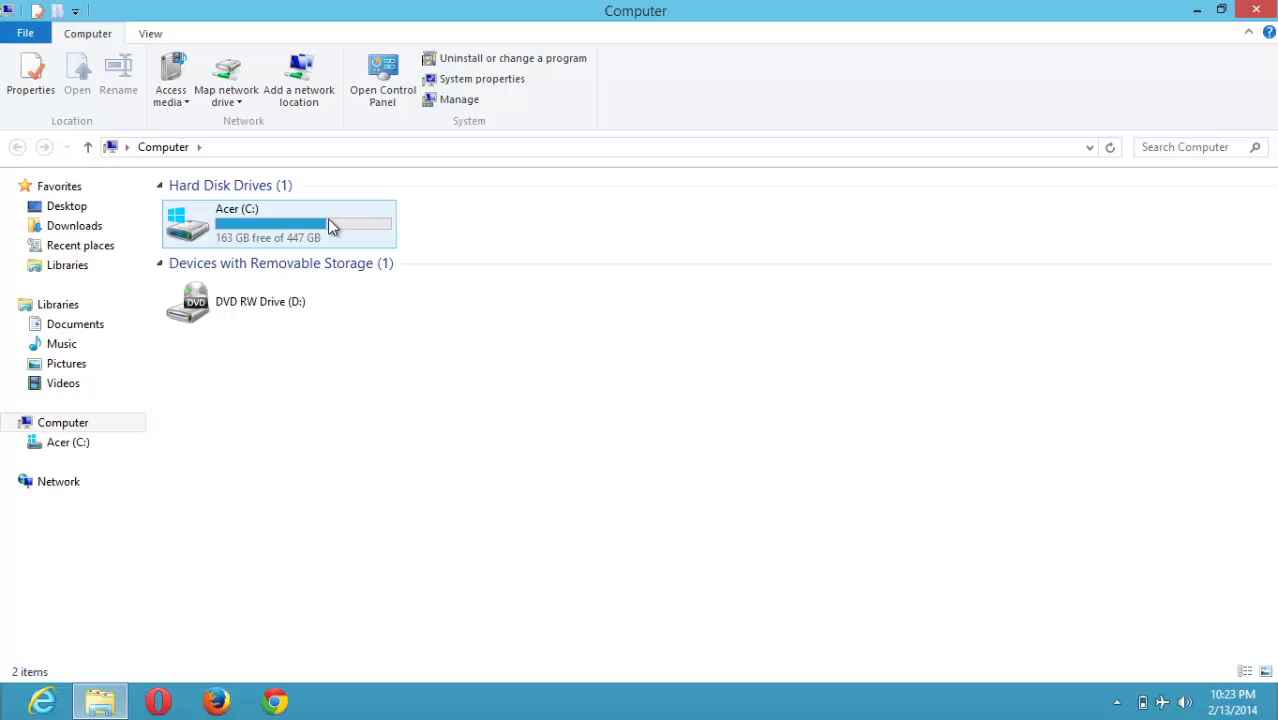
# Step: Check the capacity and free space of the Acer (C:) drive, and close the Computer window
pyautogui.click(267, 224)
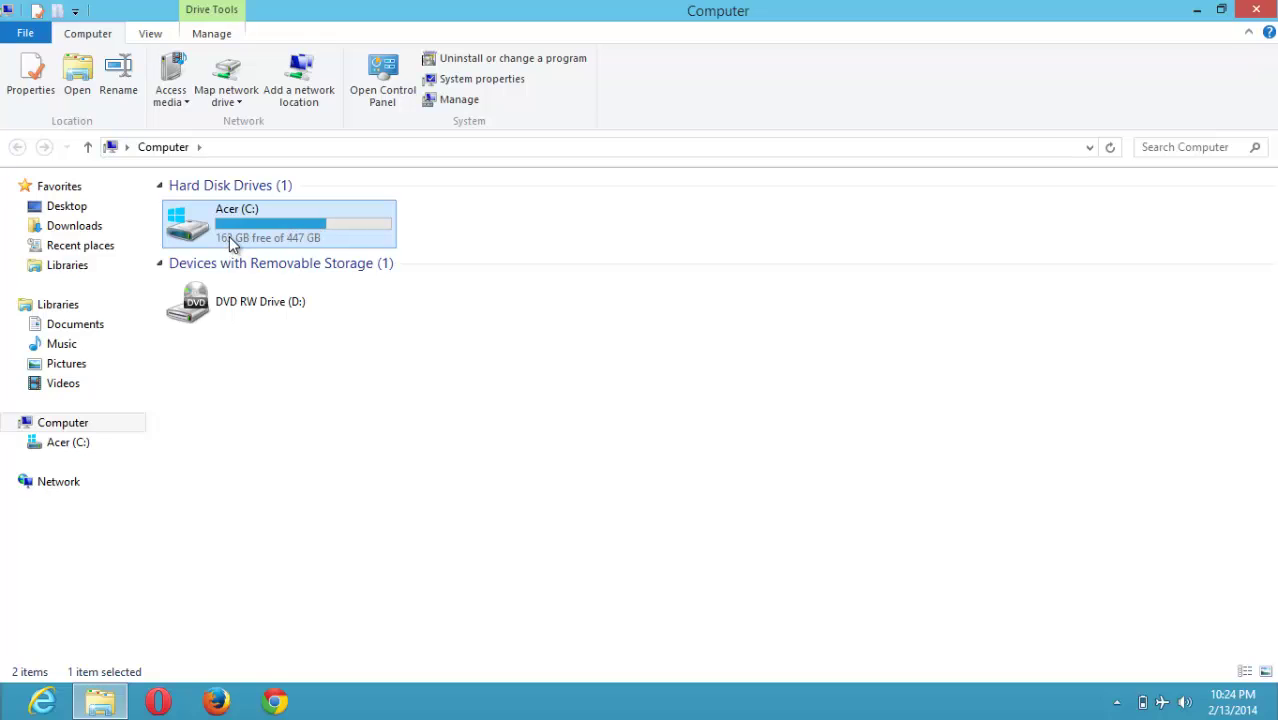
pyautogui.click(535, 227)
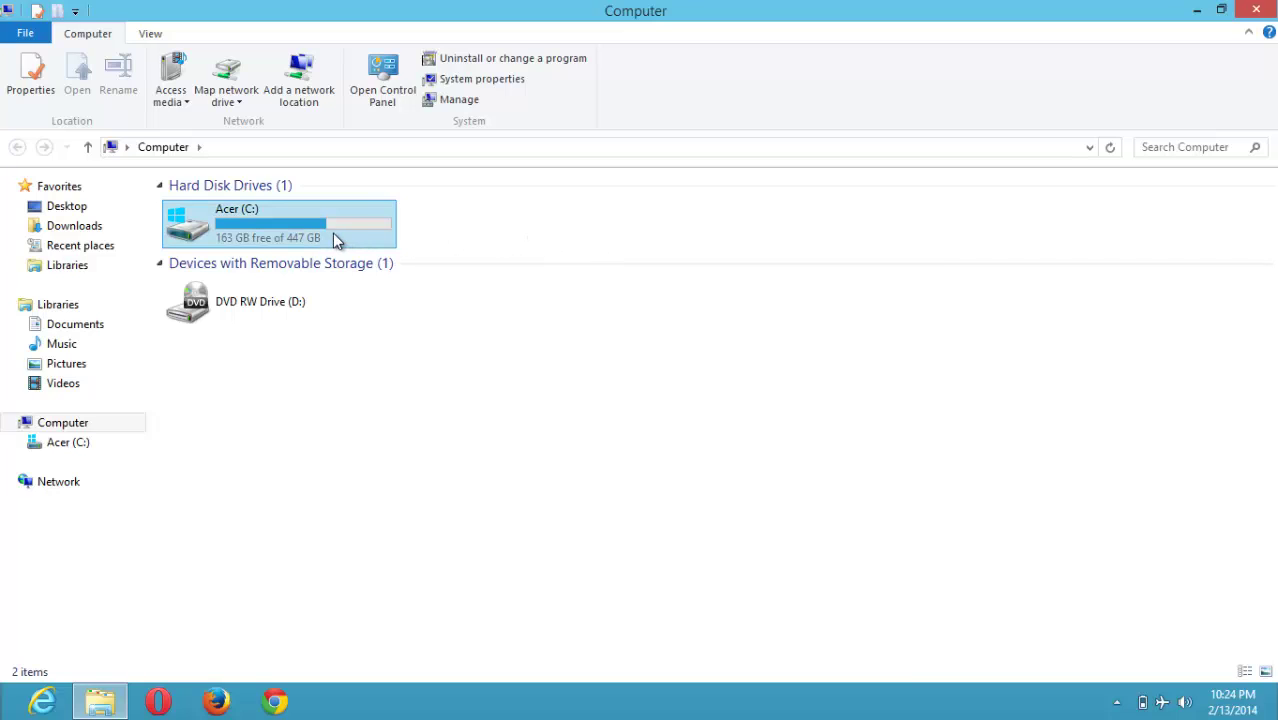
pyautogui.click(305, 232)
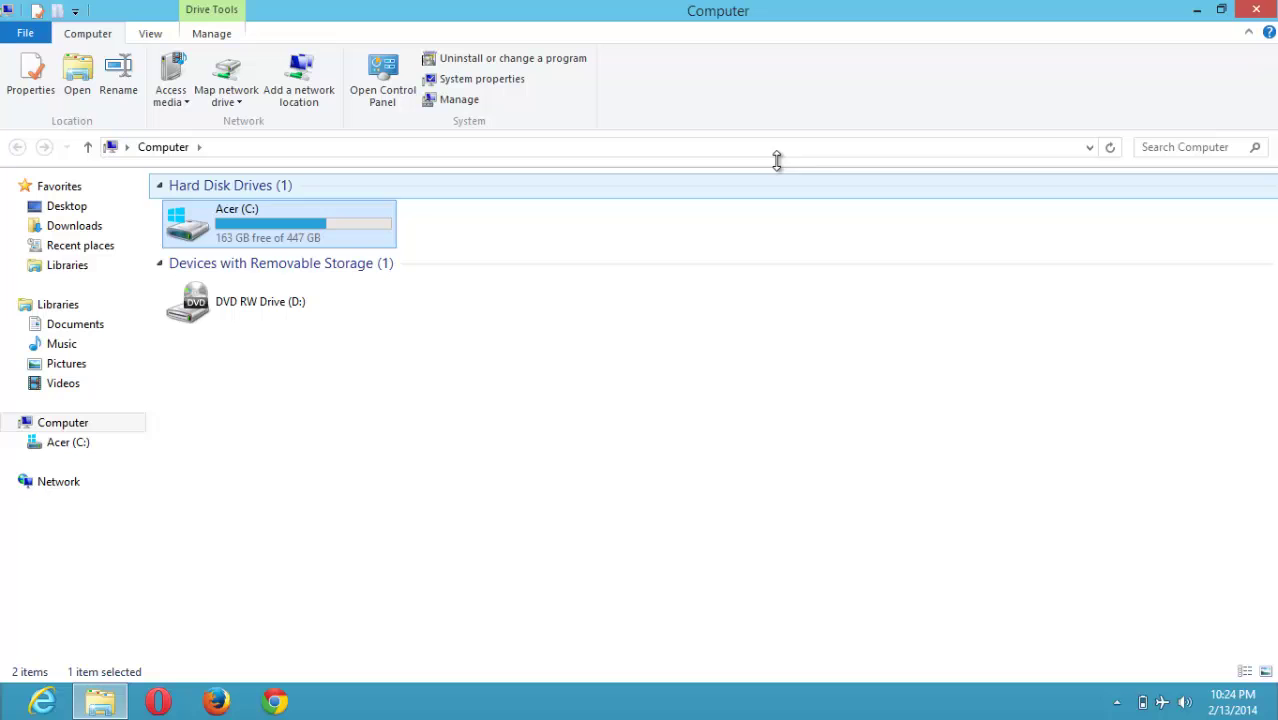
pyautogui.click(1256, 10)
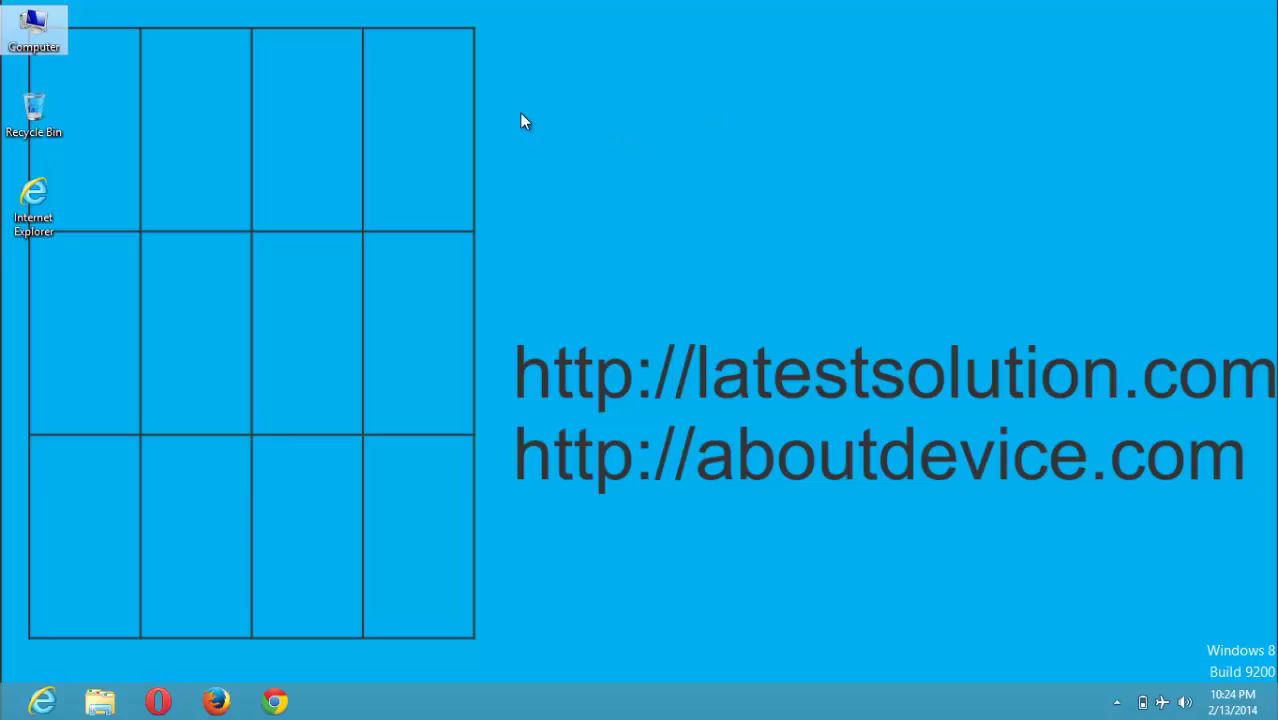
# Step: Open Computer Management for this computer and display Disk Management
pyautogui.rightClick(42, 33)
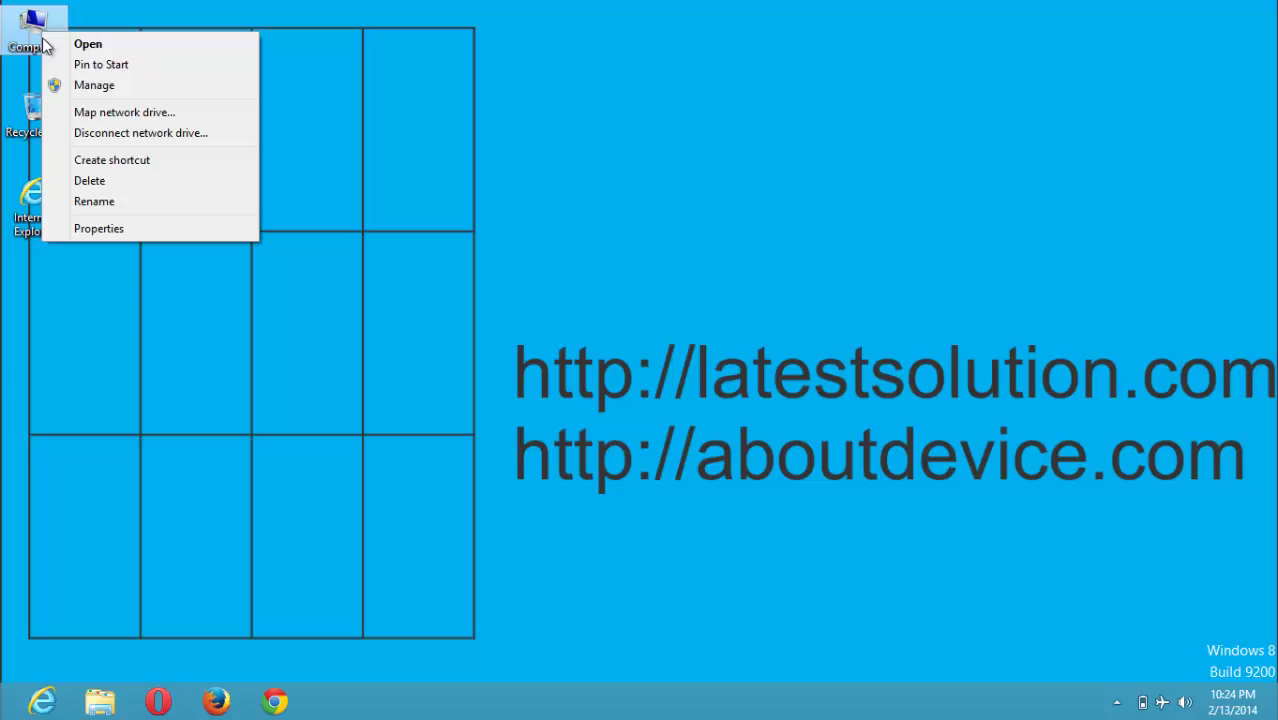
pyautogui.click(79, 86)
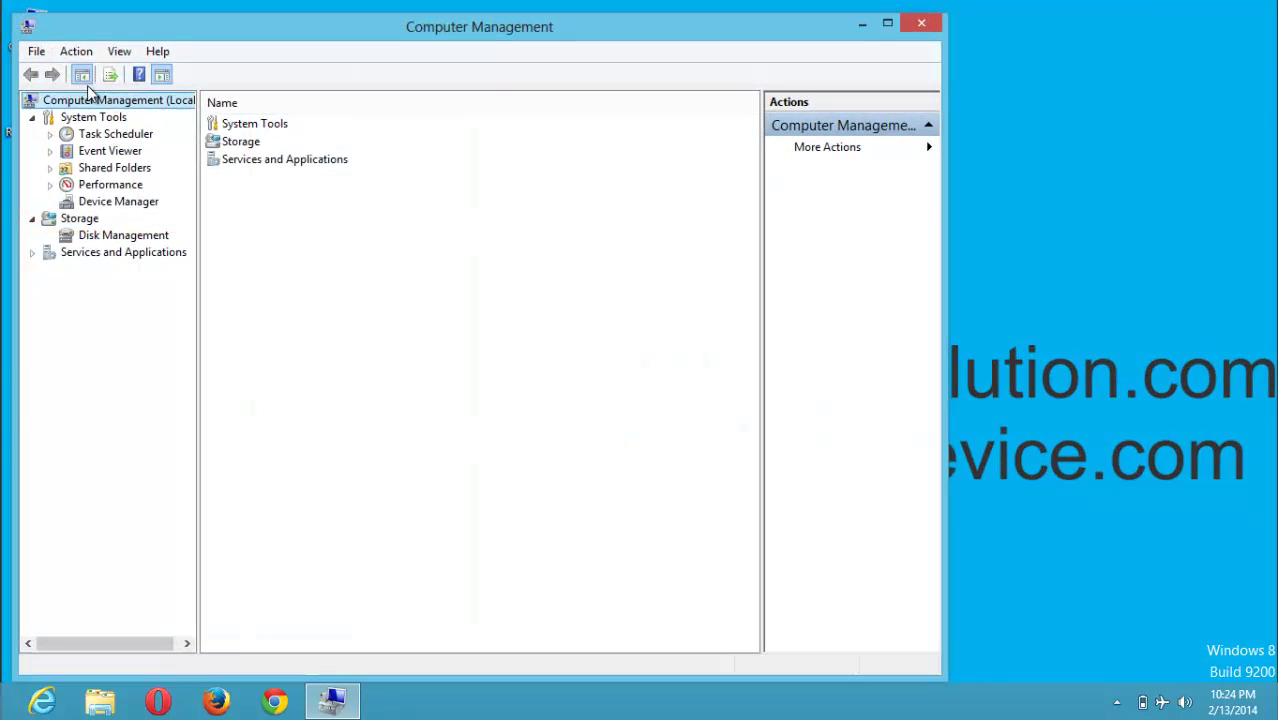
pyautogui.moveTo(393, 26); pyautogui.dragTo(546, 36)
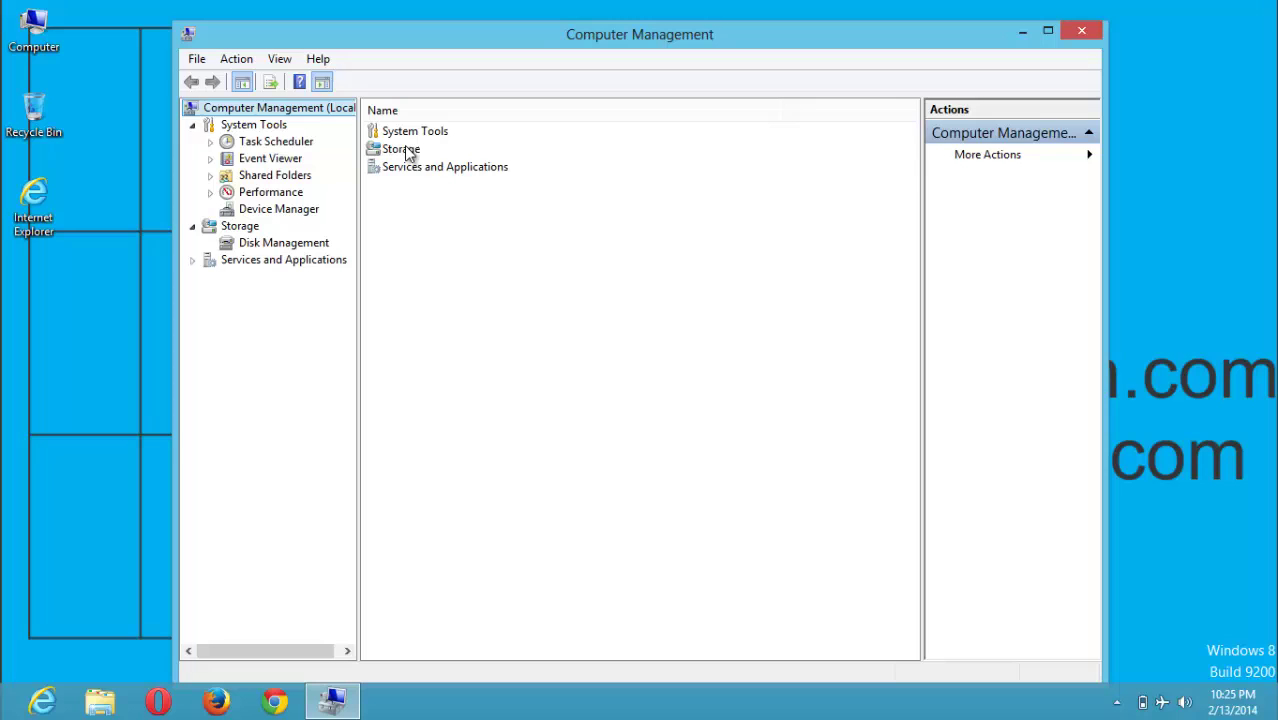
pyautogui.click(269, 245)
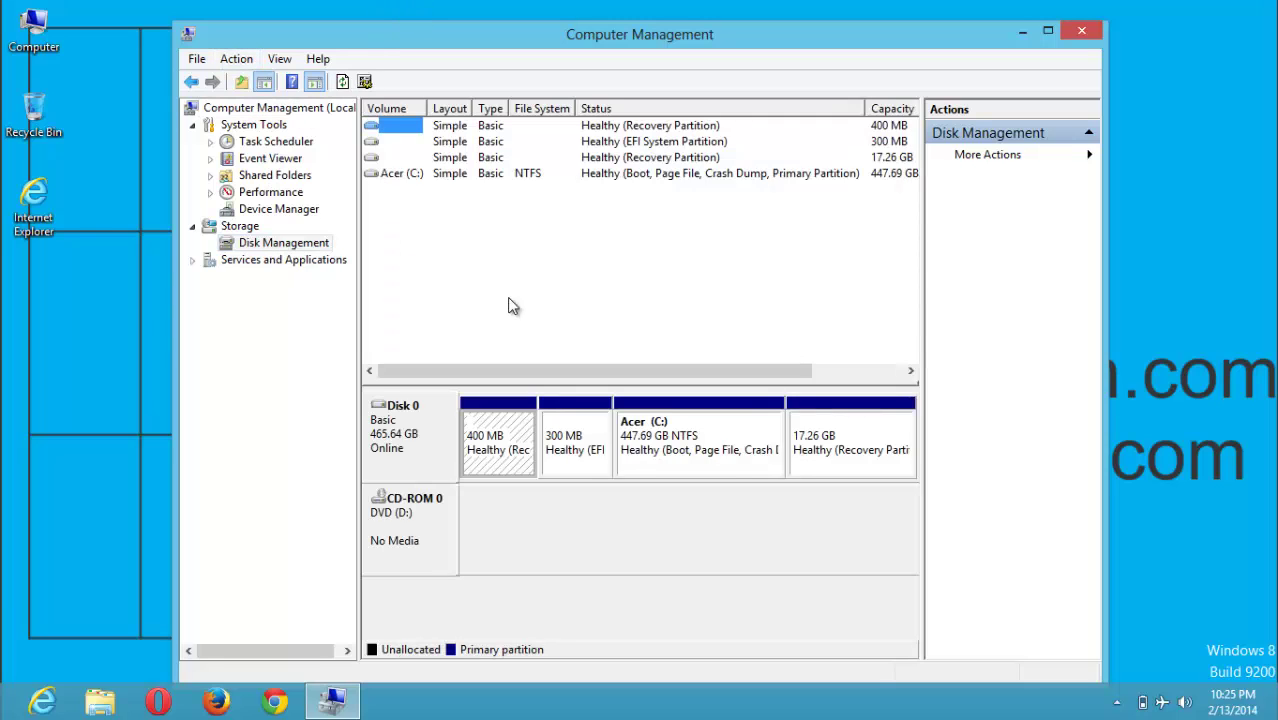
# Step: Look over the listed volumes and start shrinking the Acer (C:) volume, moving its settings dialog clear of the volume list
pyautogui.click(405, 157)
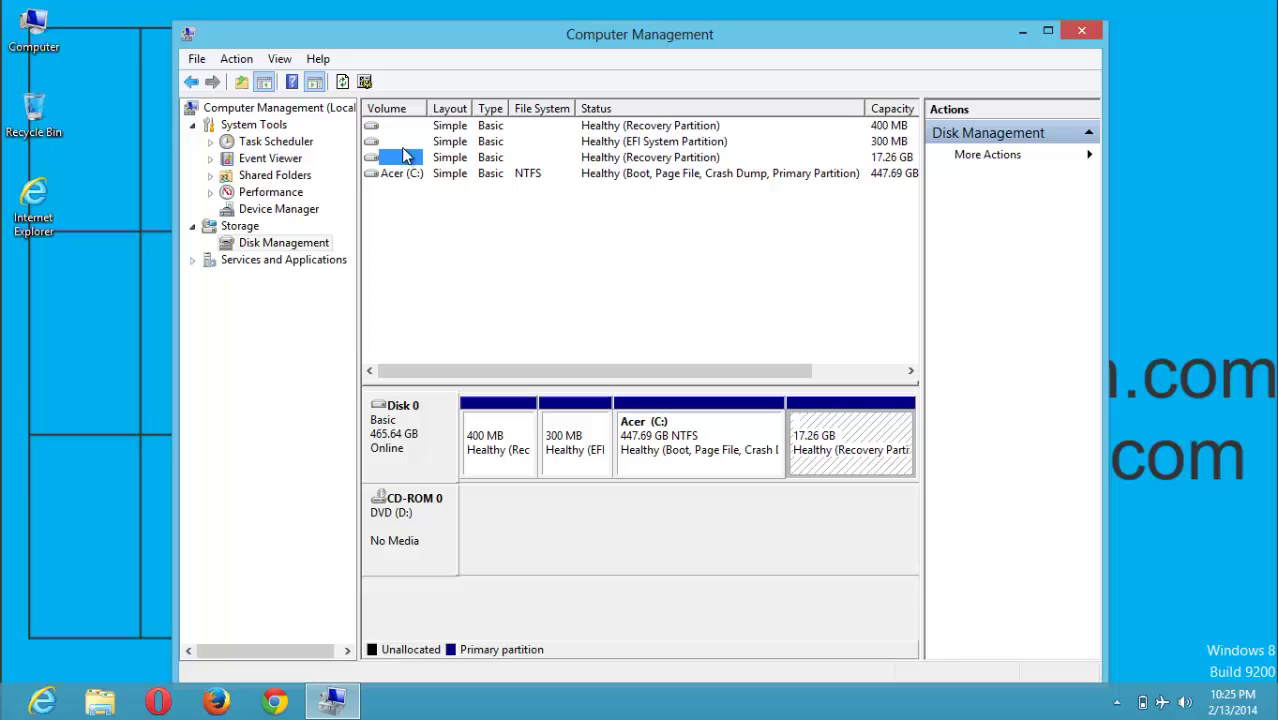
pyautogui.click(407, 141)
pyautogui.click(410, 126)
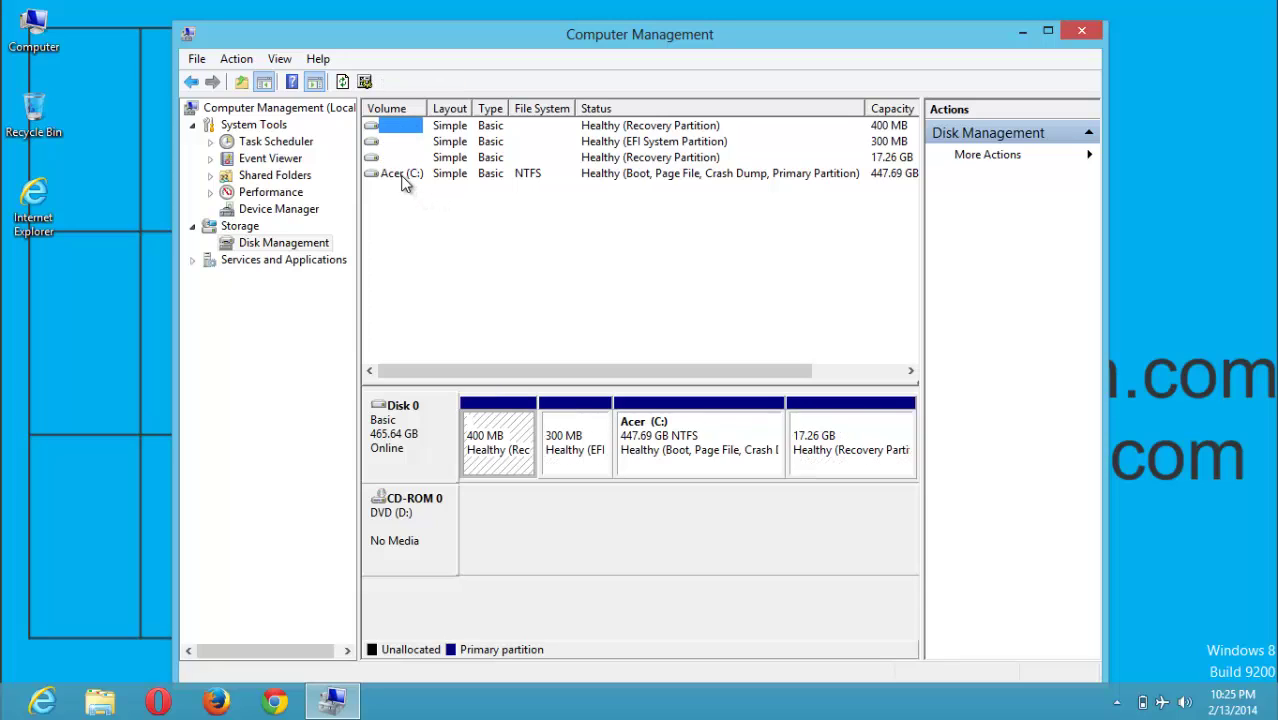
pyautogui.click(403, 176)
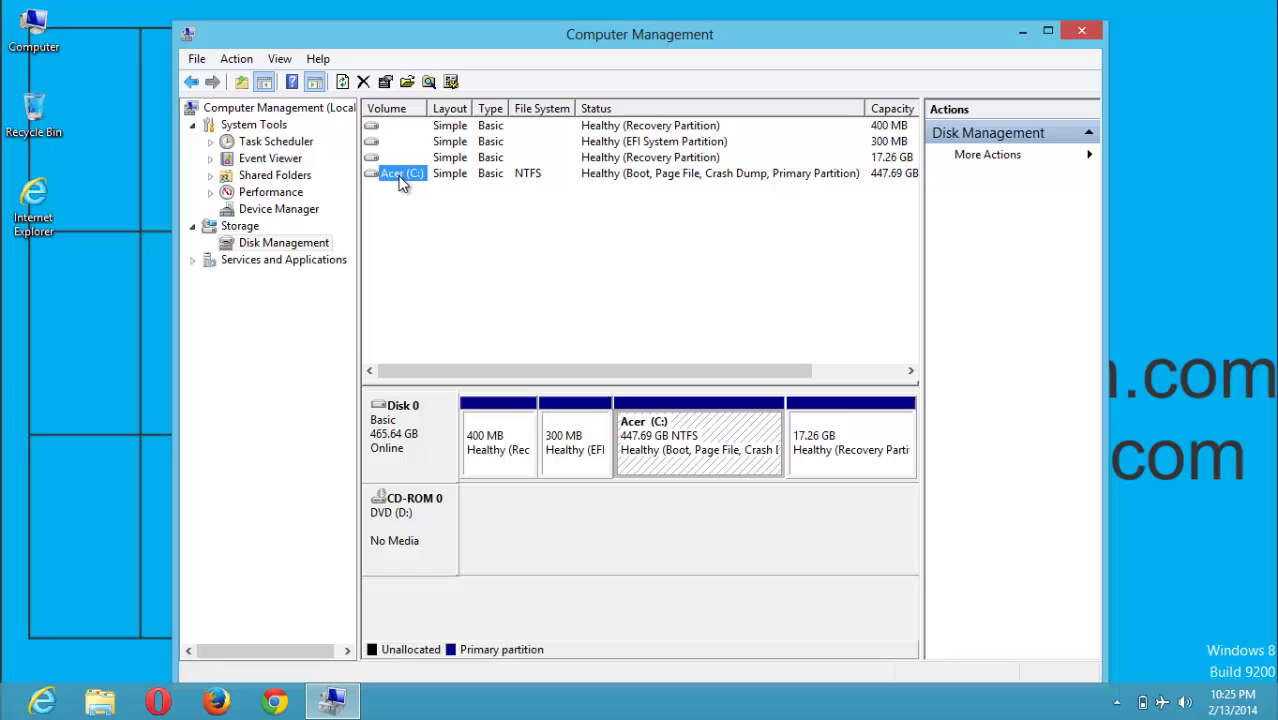
pyautogui.rightClick(400, 181)
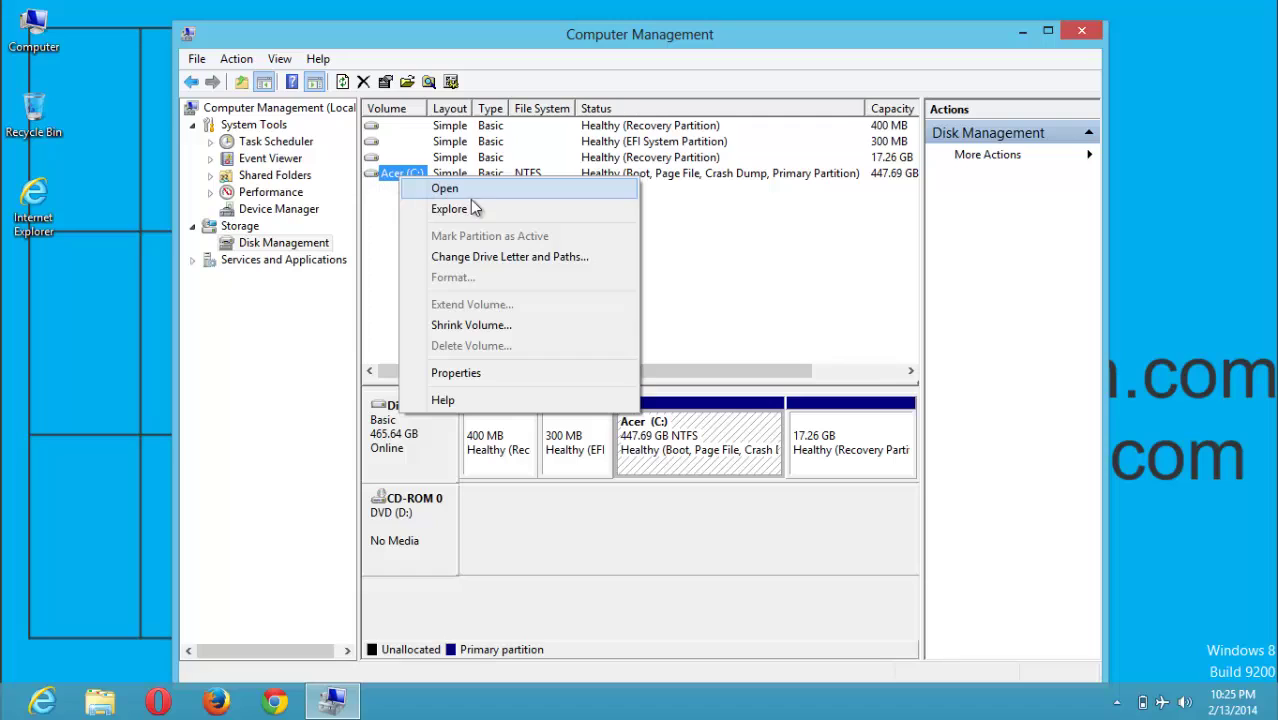
pyautogui.click(466, 330)
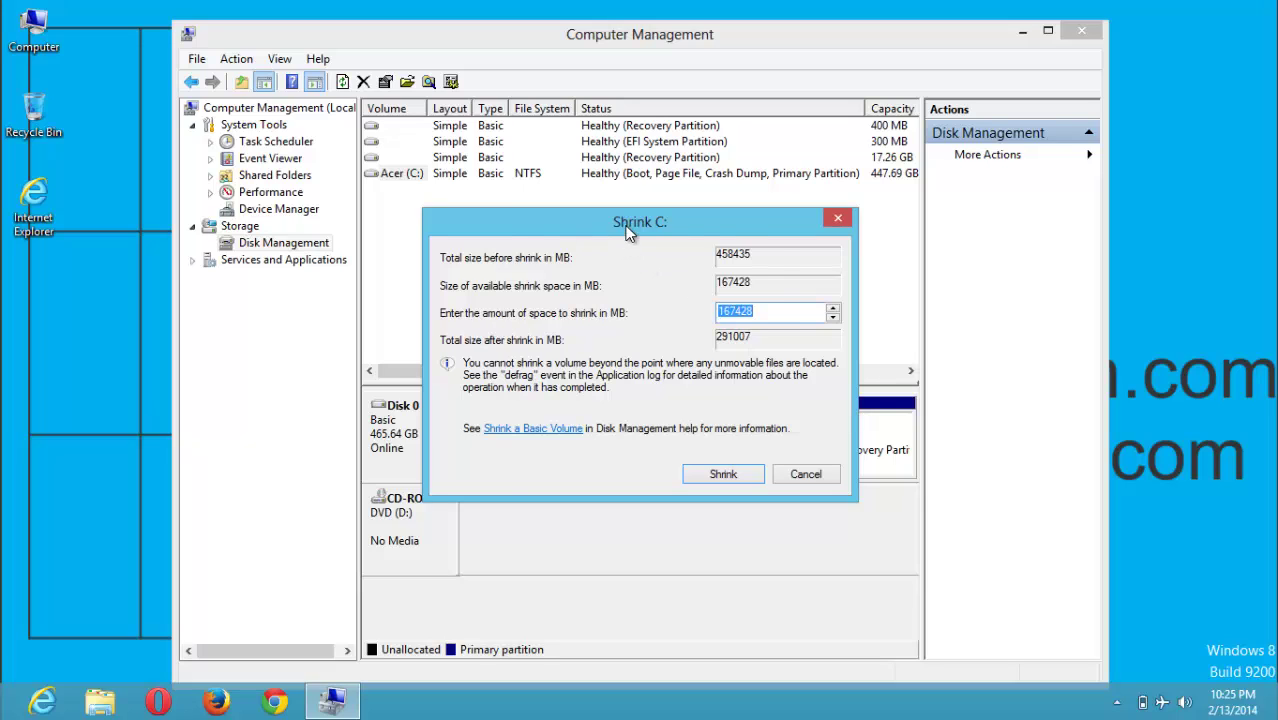
pyautogui.moveTo(628, 228); pyautogui.dragTo(768, 219)
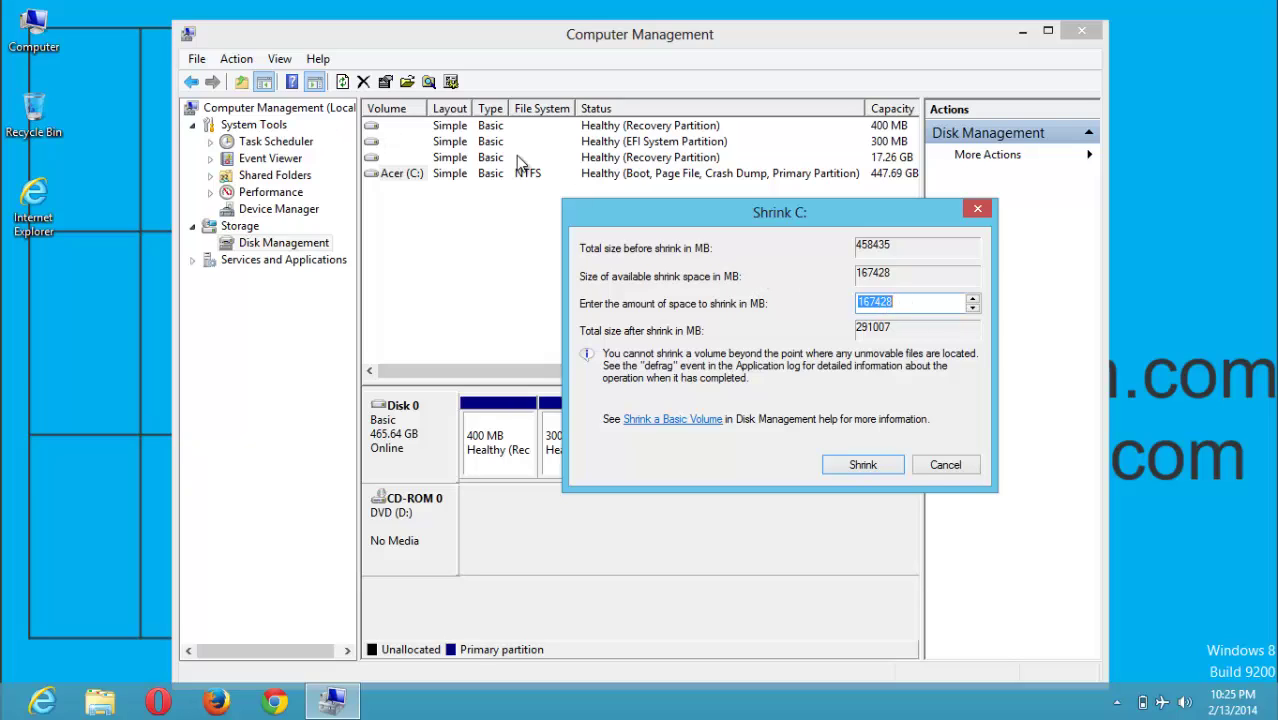
# Step: Compare the free space on Acer (C:) in a Computer window with the shrink settings, and close that window
pyautogui.doubleClick(41, 40)
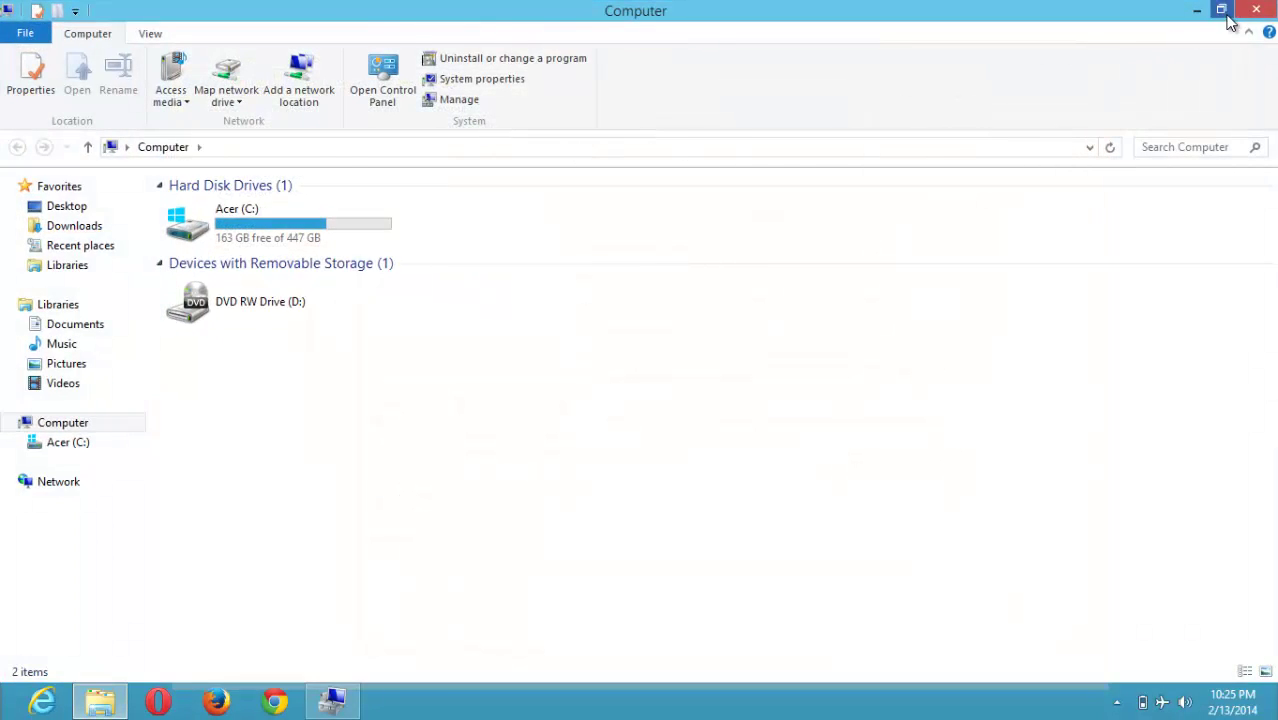
pyautogui.click(1221, 10)
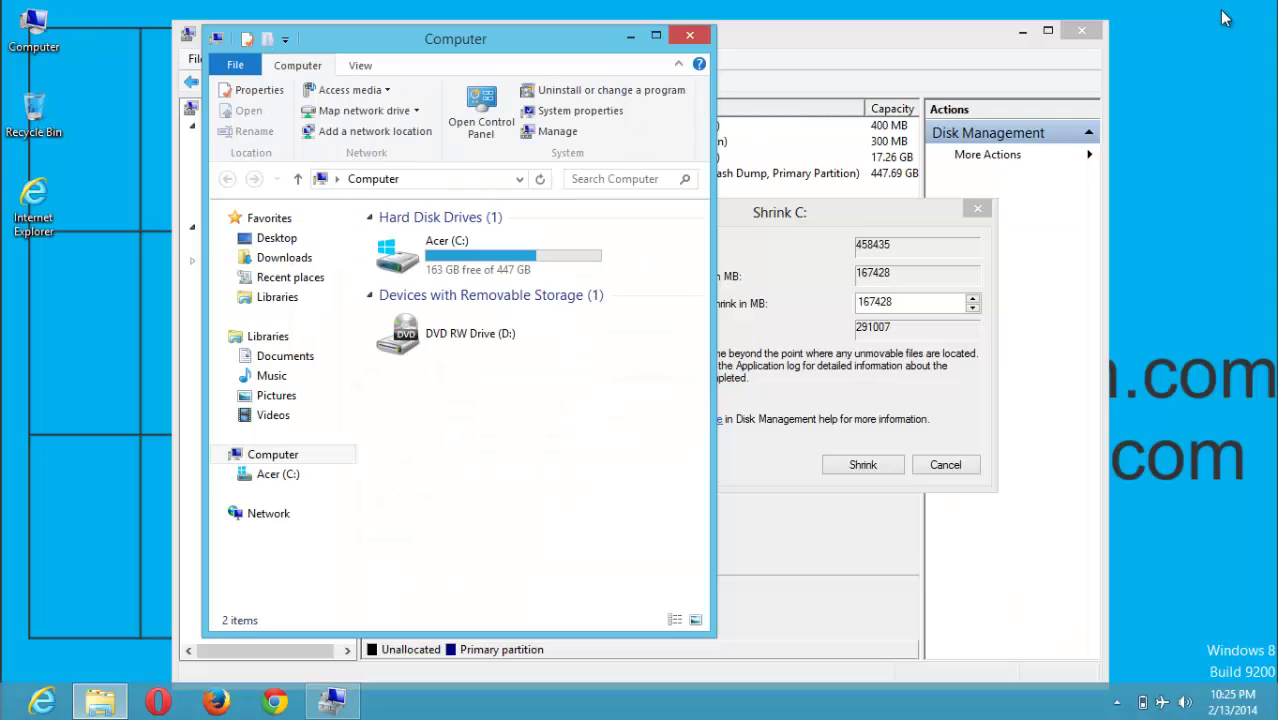
pyautogui.moveTo(438, 47); pyautogui.dragTo(293, 70)
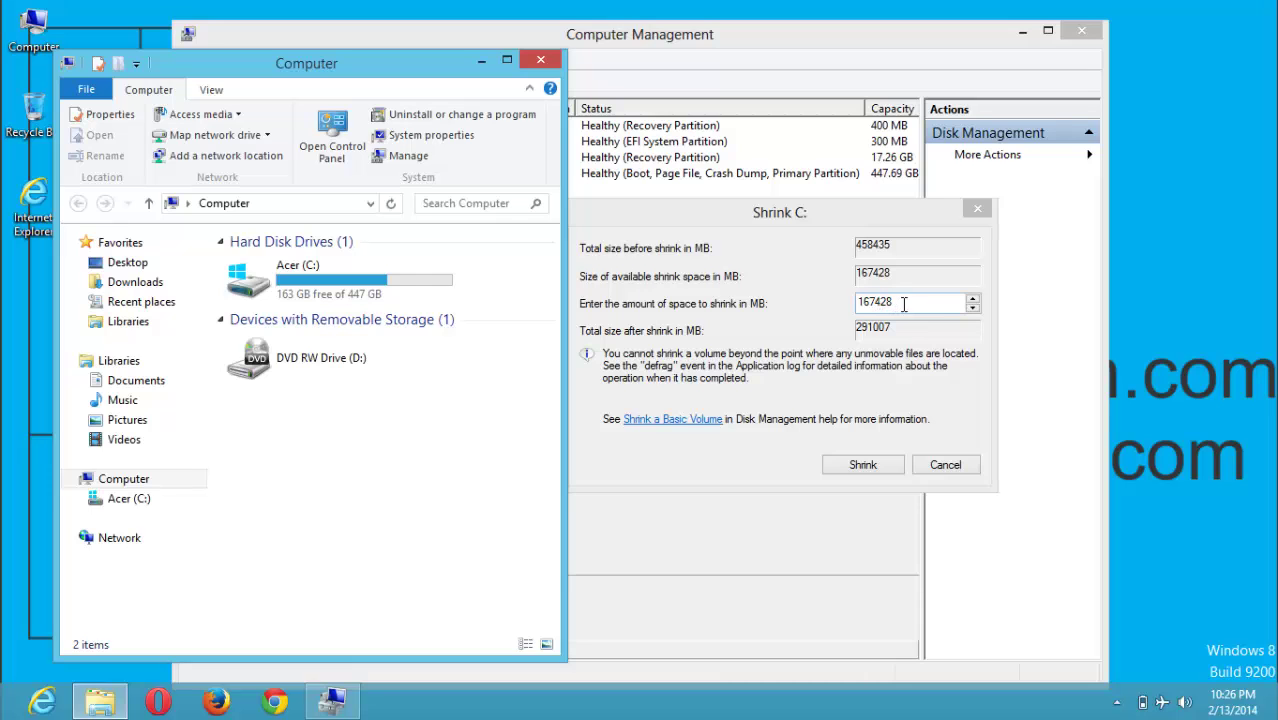
pyautogui.click(540, 63)
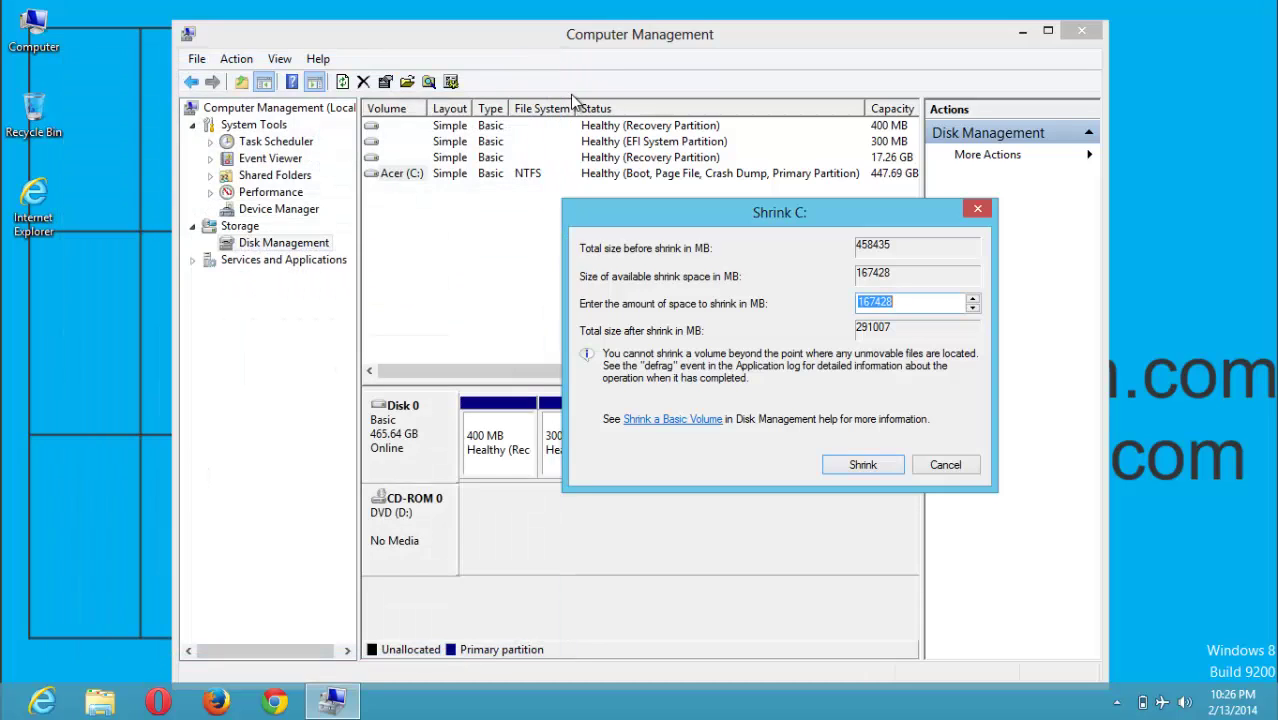
# Step: Set the amount of space to shrink from the C: volume to 100000 MB
pyautogui.click(906, 300)
pyautogui.moveTo(906, 302); pyautogui.dragTo(862, 303)
pyautogui.click(905, 305)
pyautogui.click(912, 307)
pyautogui.moveTo(904, 303); pyautogui.dragTo(861, 301)
pyautogui.click(912, 305)
pyautogui.press('BackSpace')
pyautogui.press('BackSpace')
pyautogui.press('BackSpace')
pyautogui.press('BackSpace')
pyautogui.press('BackSpace')
pyautogui.write('0000')
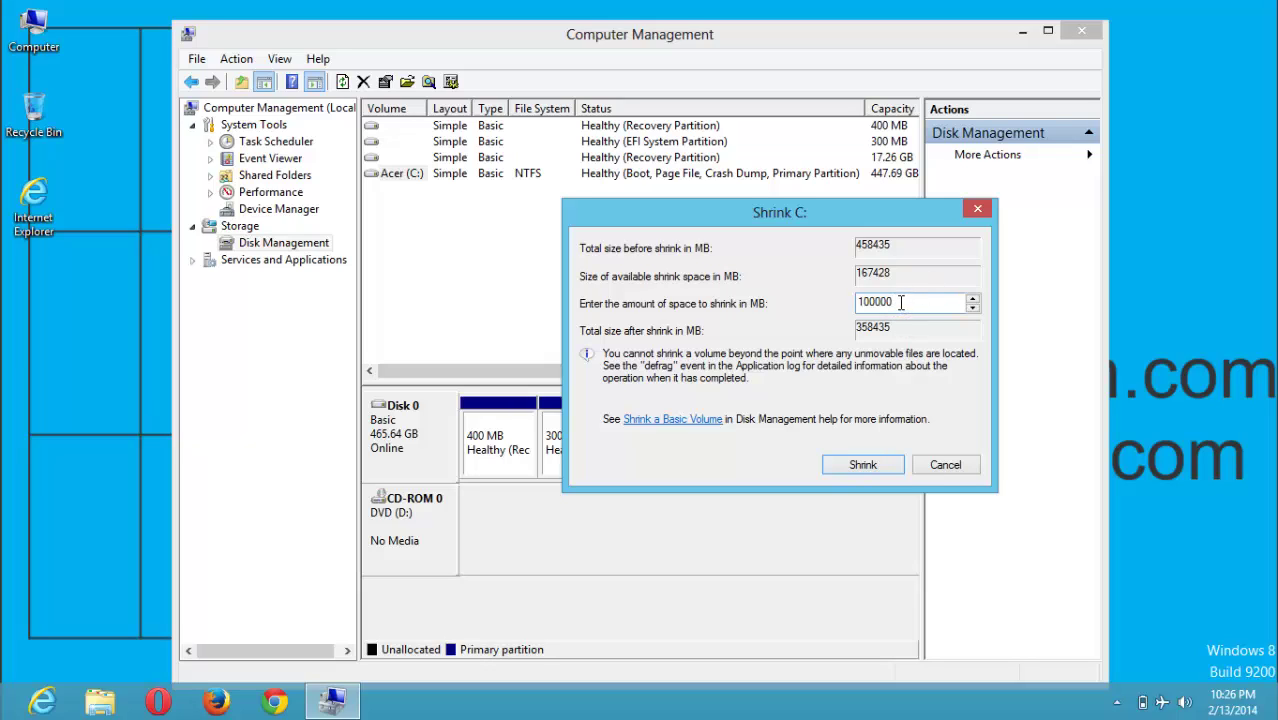
# Step: Review the entered shrink amount and carry out the shrink of the C: volume
pyautogui.moveTo(901, 302); pyautogui.dragTo(855, 302)
pyautogui.click(905, 302)
pyautogui.moveTo(903, 302); pyautogui.dragTo(850, 300)
pyautogui.click(893, 301)
pyautogui.moveTo(891, 302); pyautogui.dragTo(852, 300)
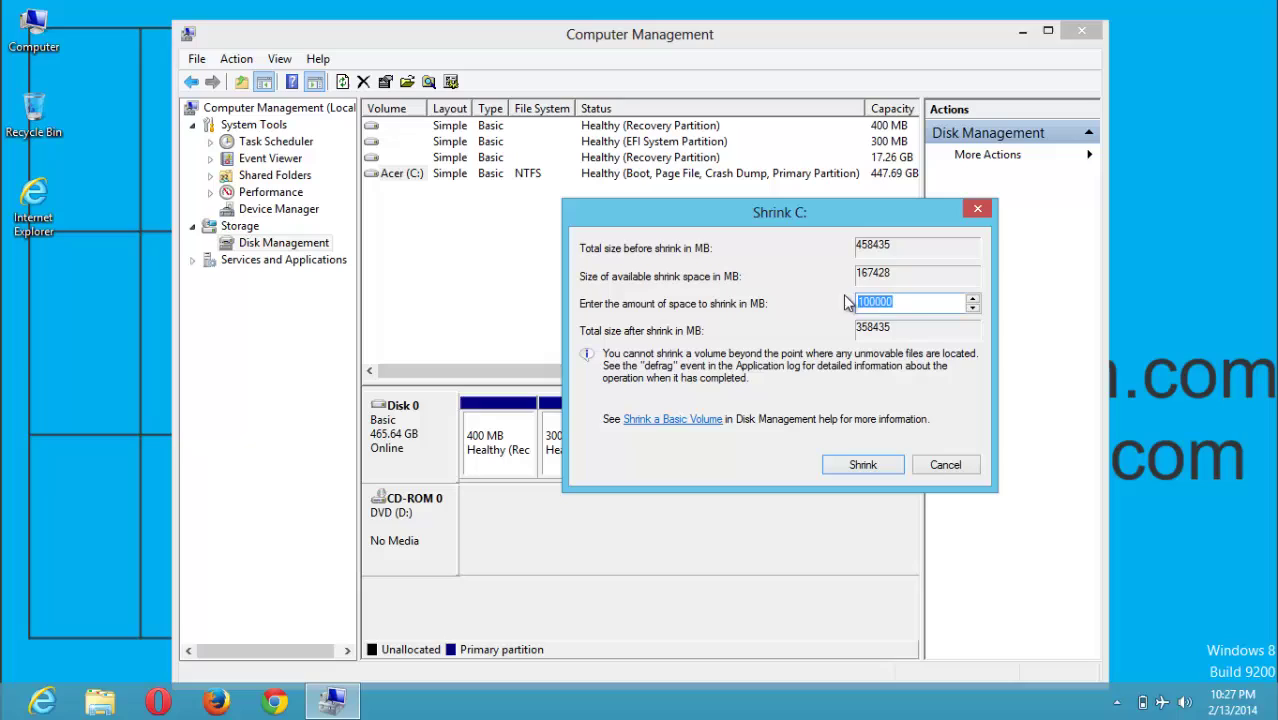
pyautogui.click(910, 303)
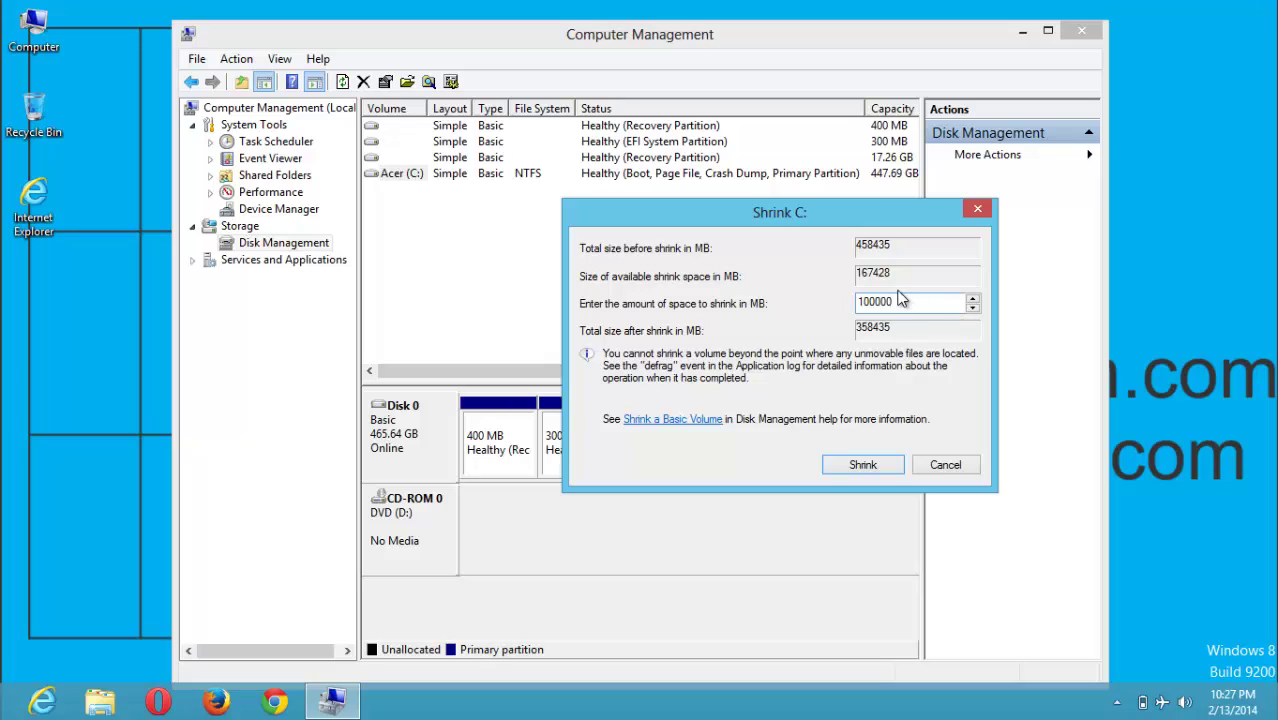
pyautogui.click(861, 465)
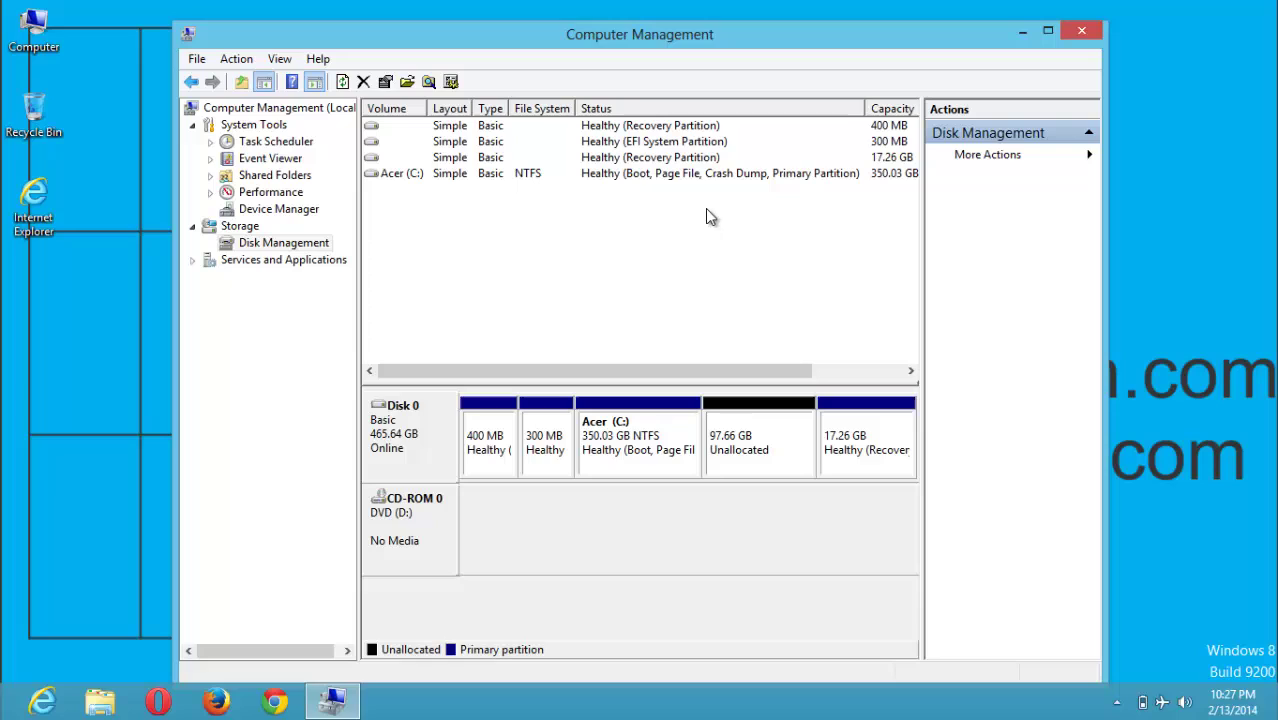
# Step: Examine the unallocated space and the shrunken C: partition, and check the C: drive's size in the Computer window
pyautogui.click(734, 450)
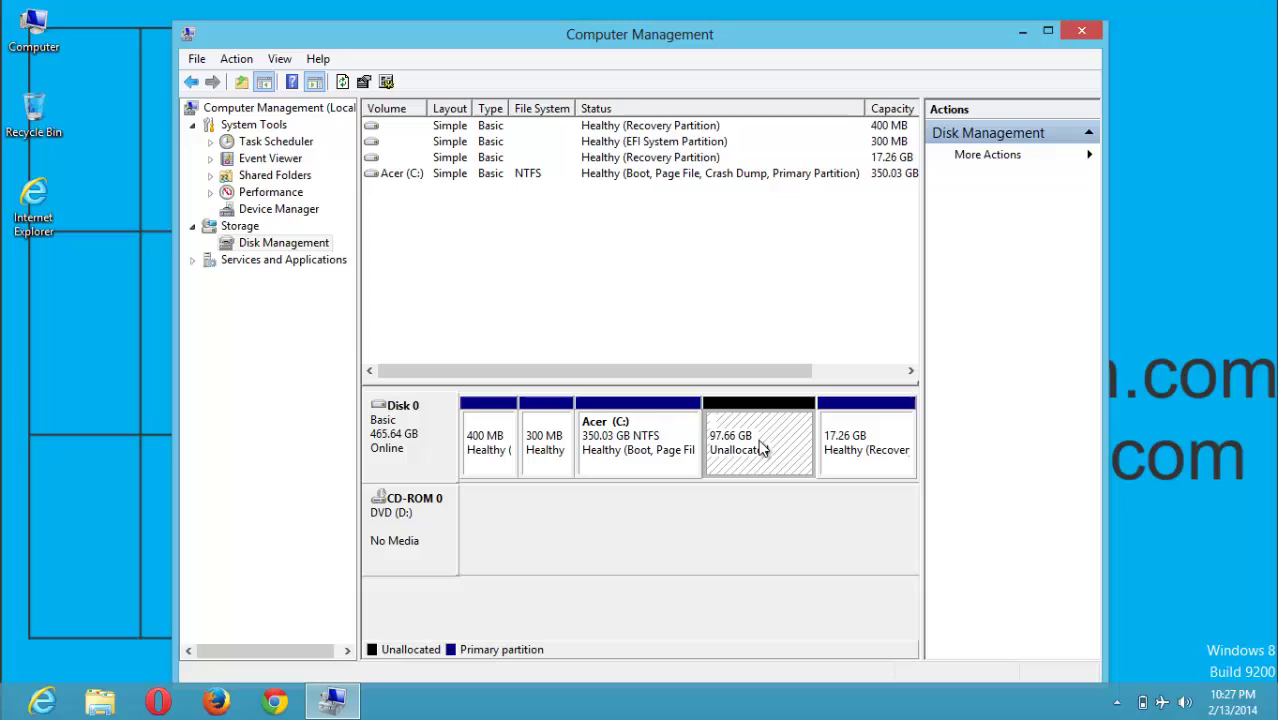
pyautogui.click(612, 449)
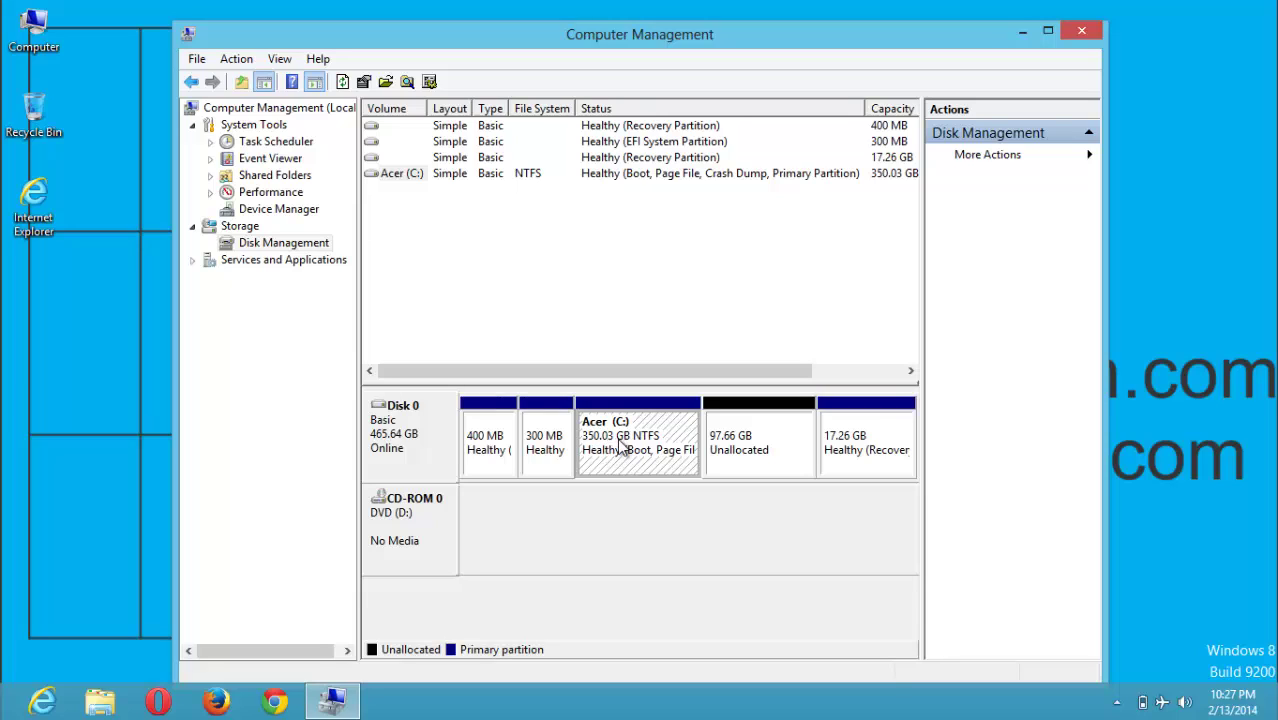
pyautogui.doubleClick(36, 47)
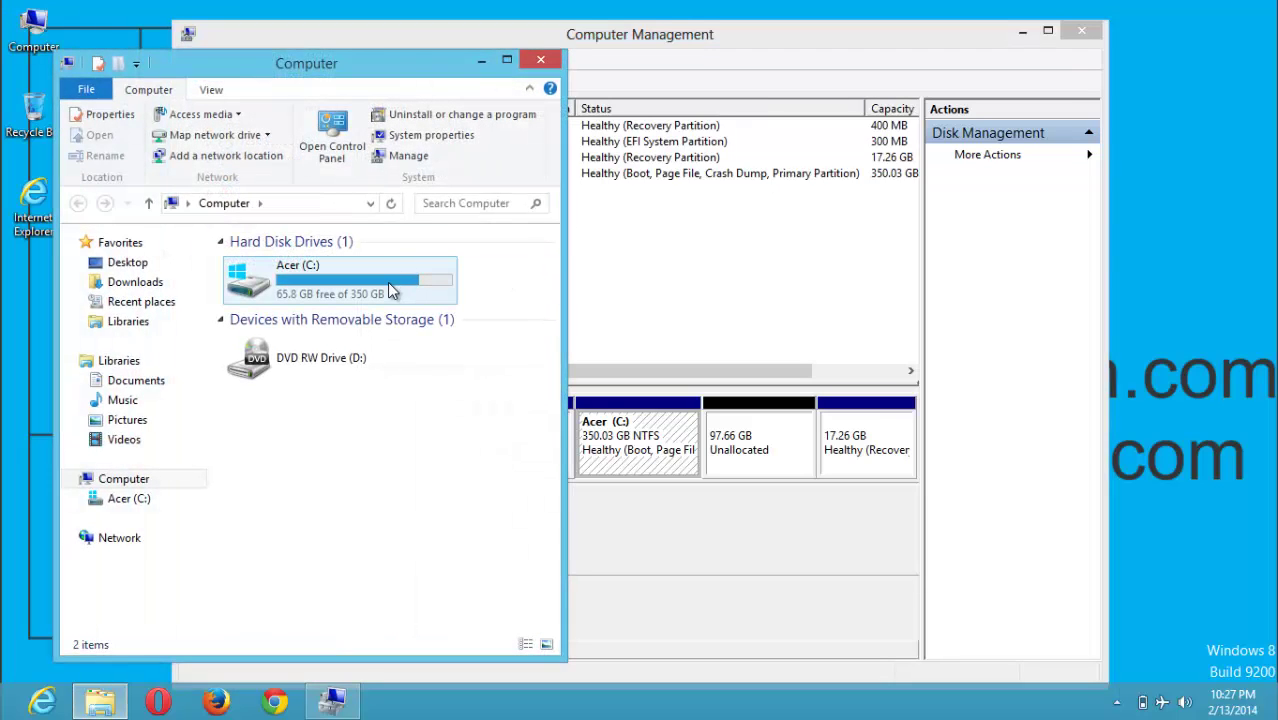
pyautogui.click(387, 290)
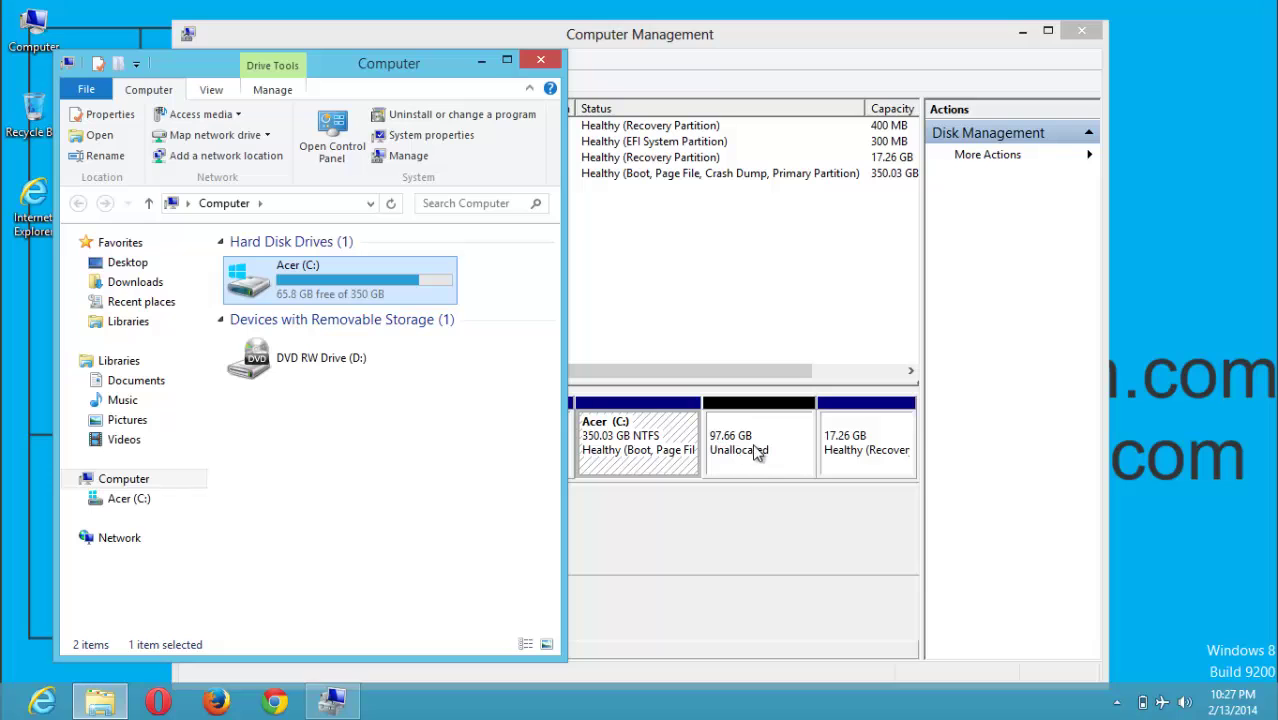
pyautogui.click(545, 59)
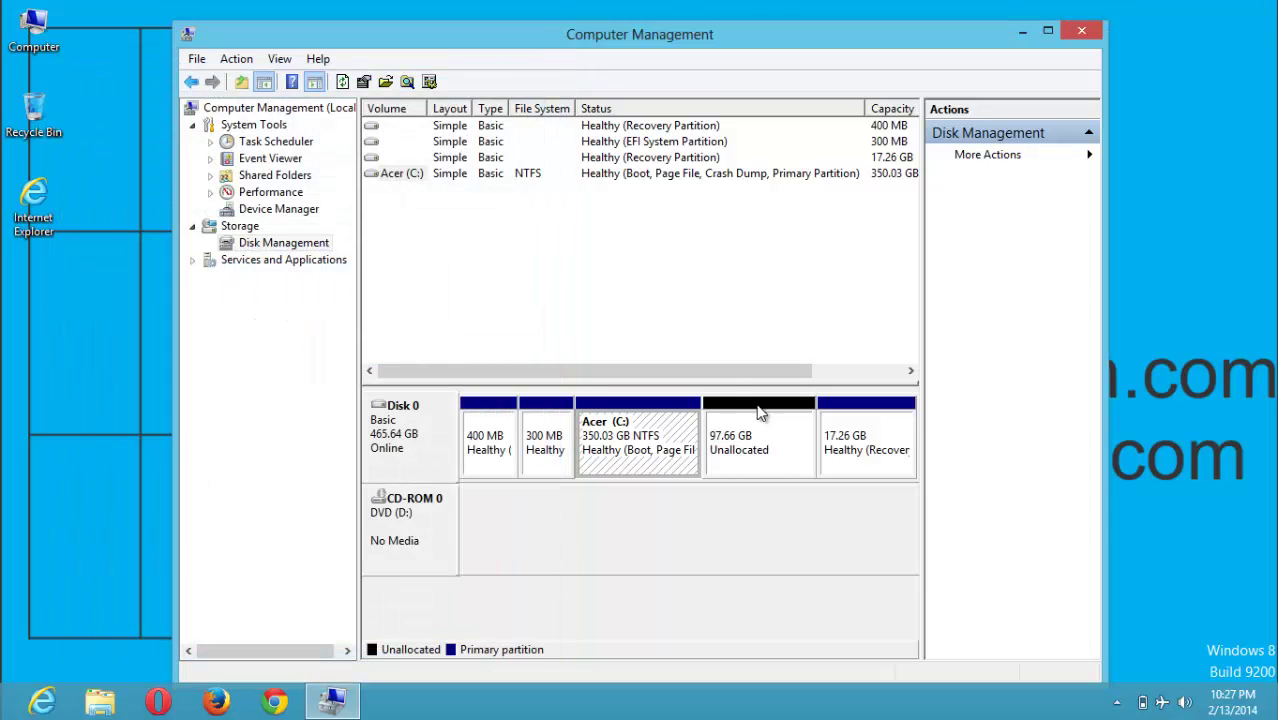
# Step: Start a new simple volume on the unallocated space and accept the full 100000 MB as its size
pyautogui.click(745, 448)
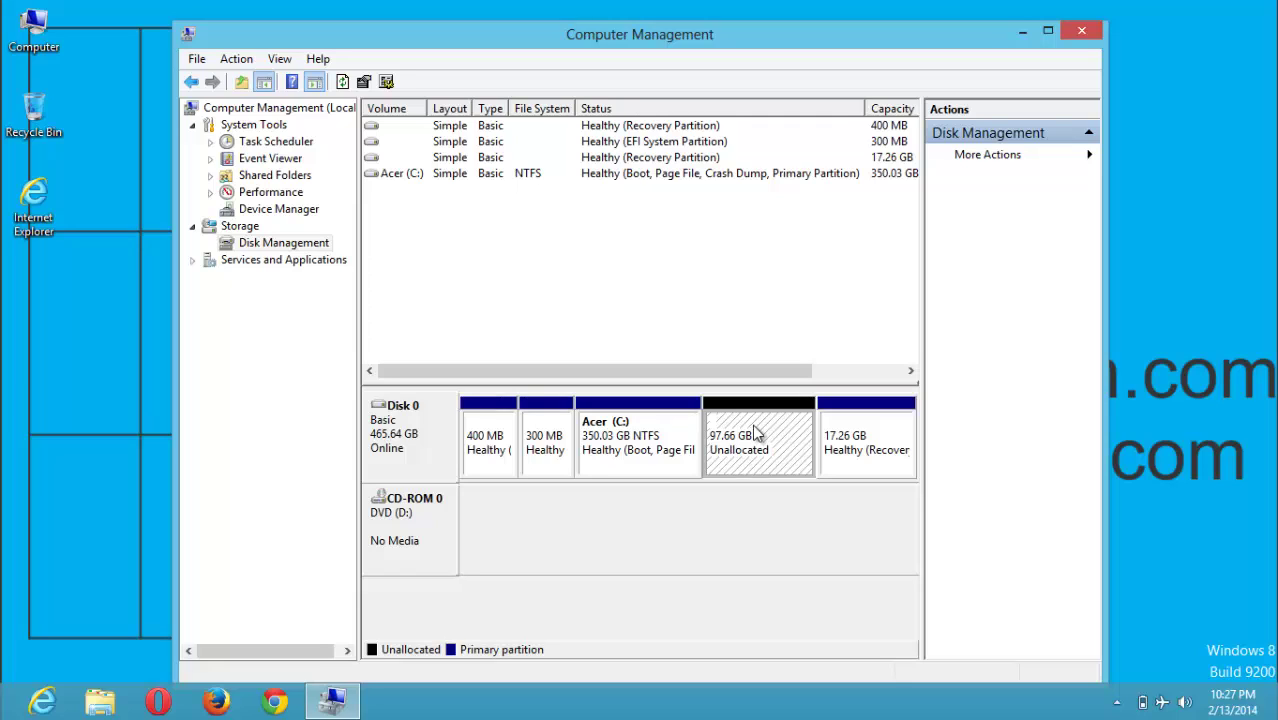
pyautogui.rightClick(738, 443)
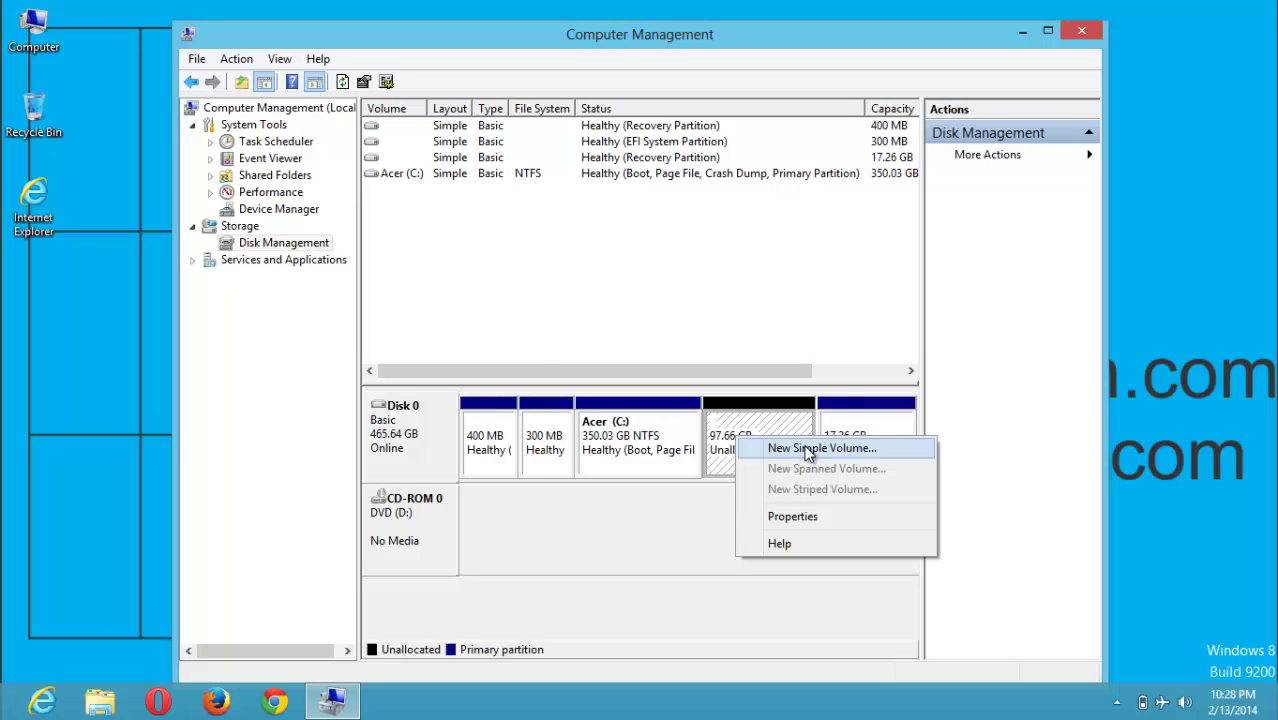
pyautogui.click(810, 450)
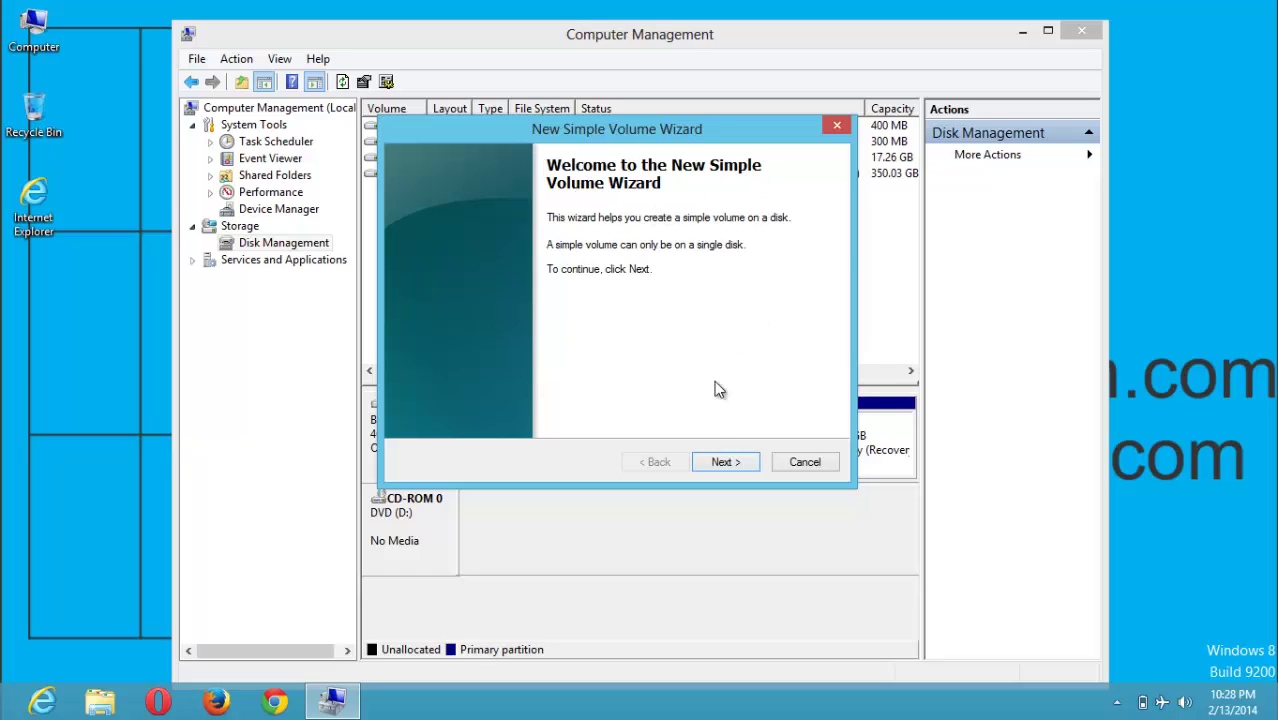
pyautogui.click(719, 462)
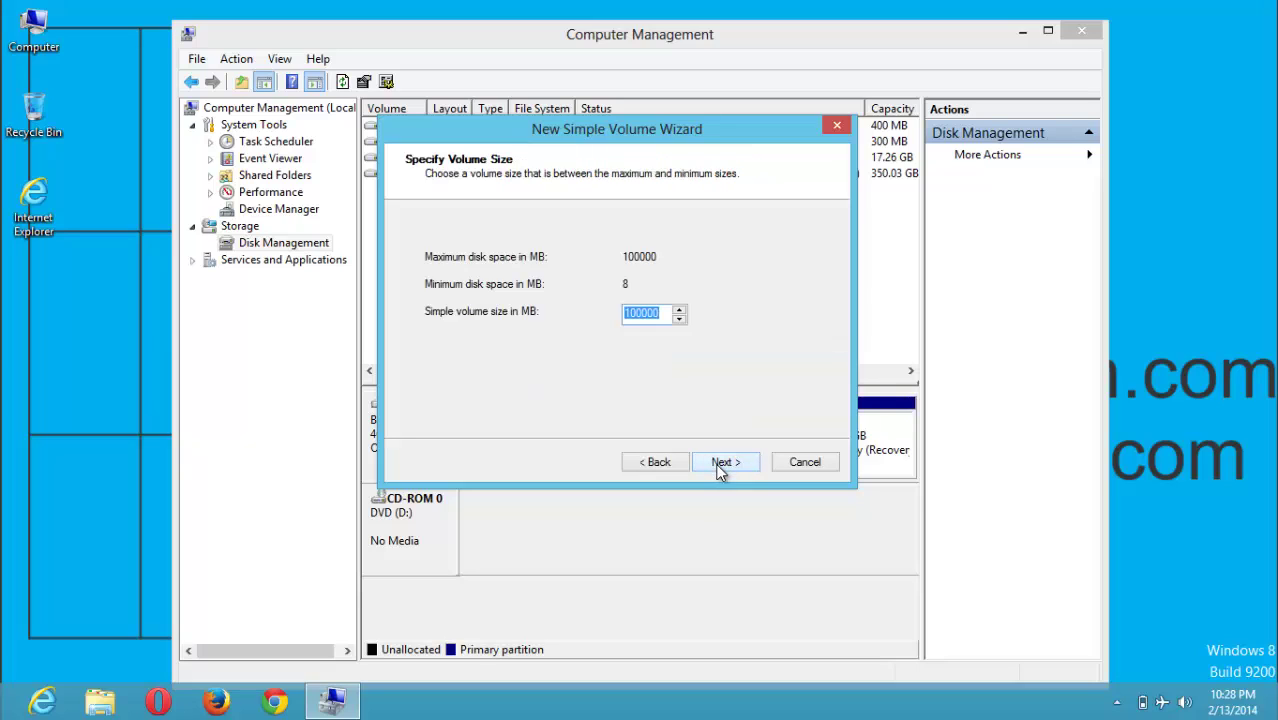
pyautogui.click(719, 465)
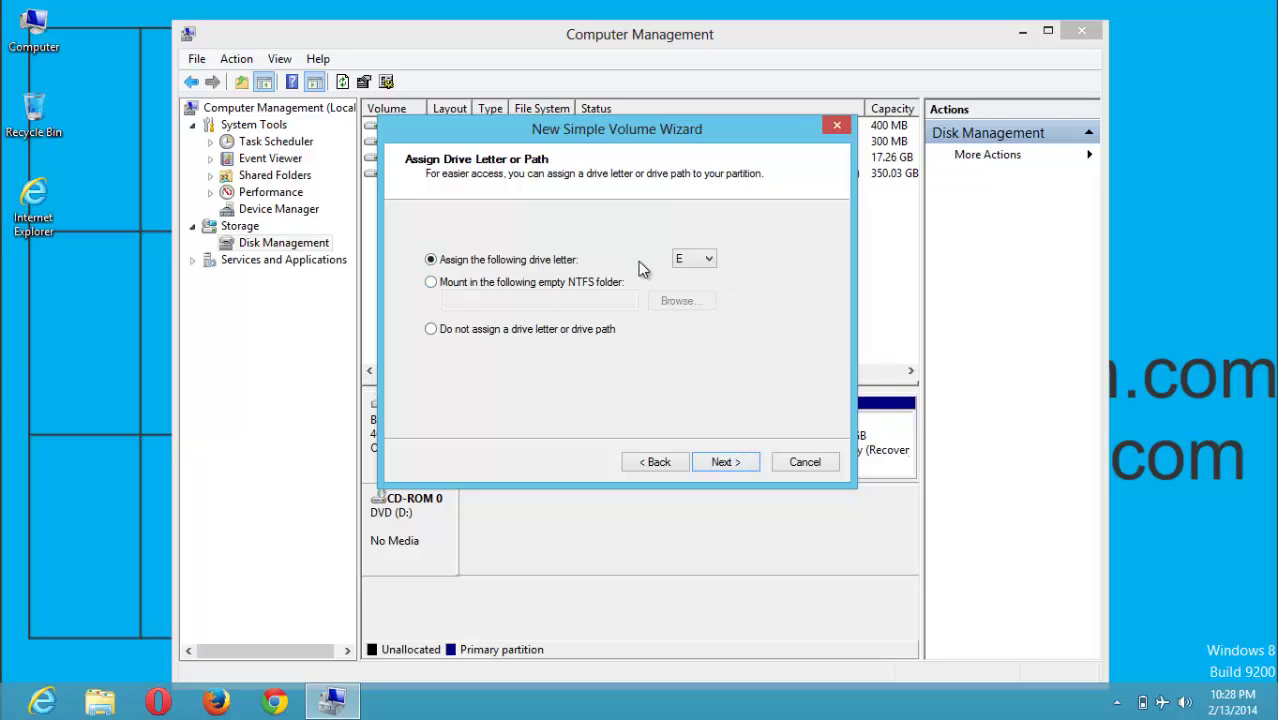
# Step: Review the available drive letters, keep E for the new volume and proceed to the format settings
pyautogui.click(707, 258)
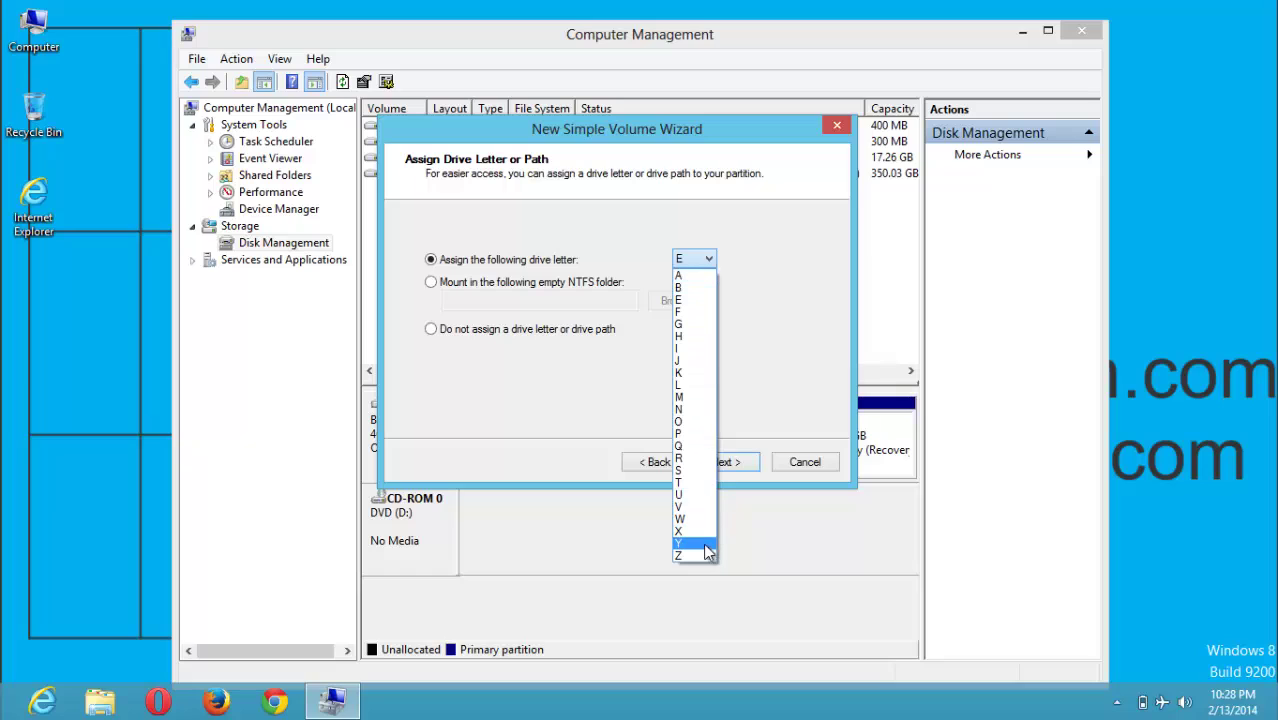
pyautogui.click(697, 260)
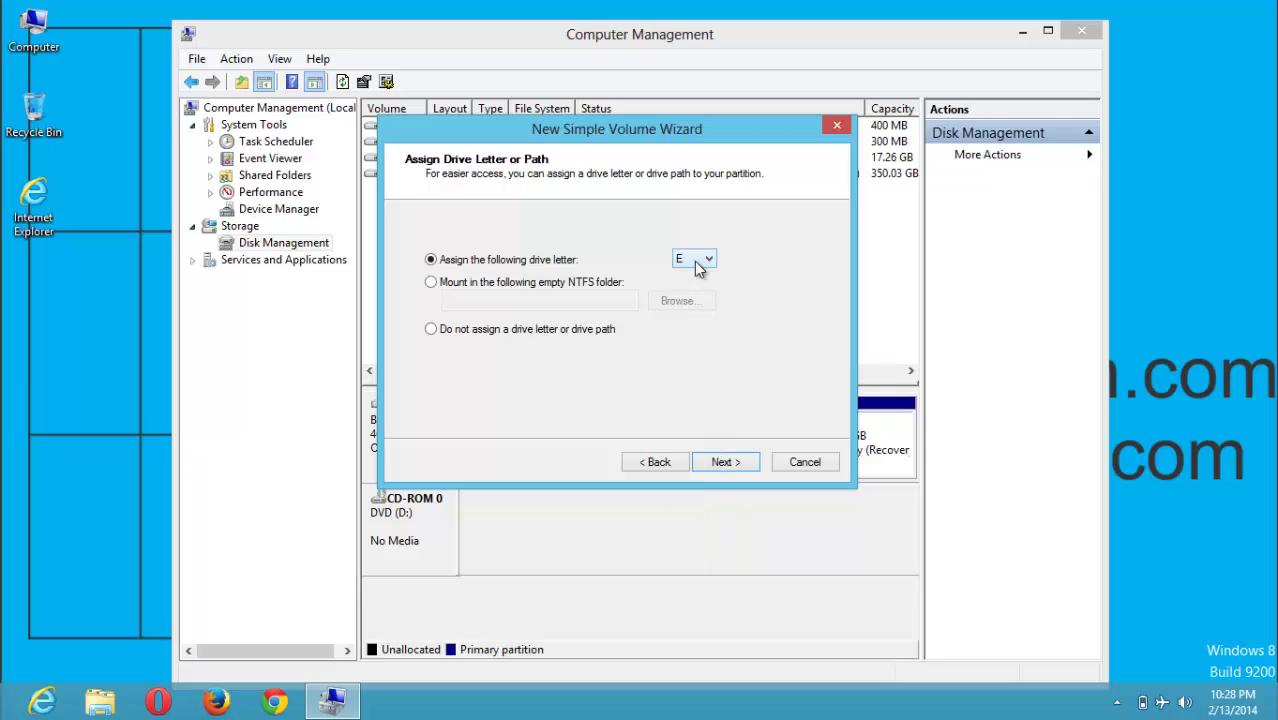
pyautogui.click(734, 465)
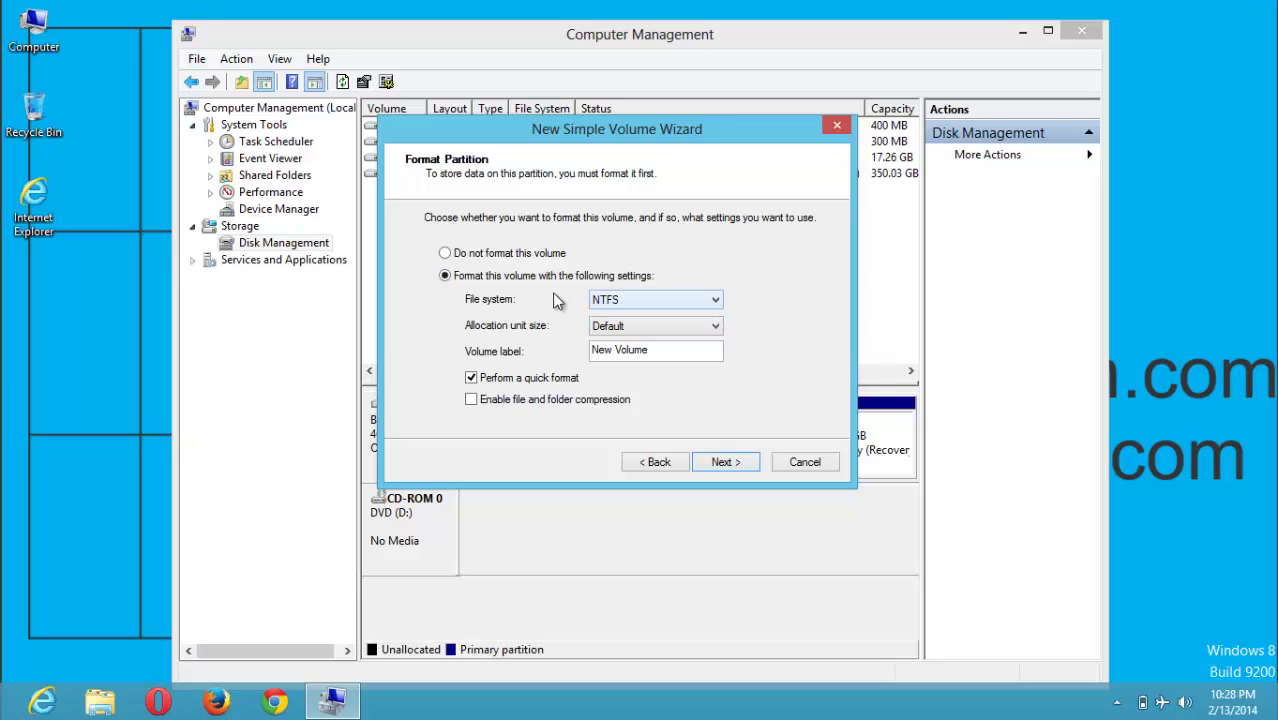
# Step: Review the available file systems and keep NTFS for the new volume, leaving the allocation unit size at Default
pyautogui.click(661, 306)
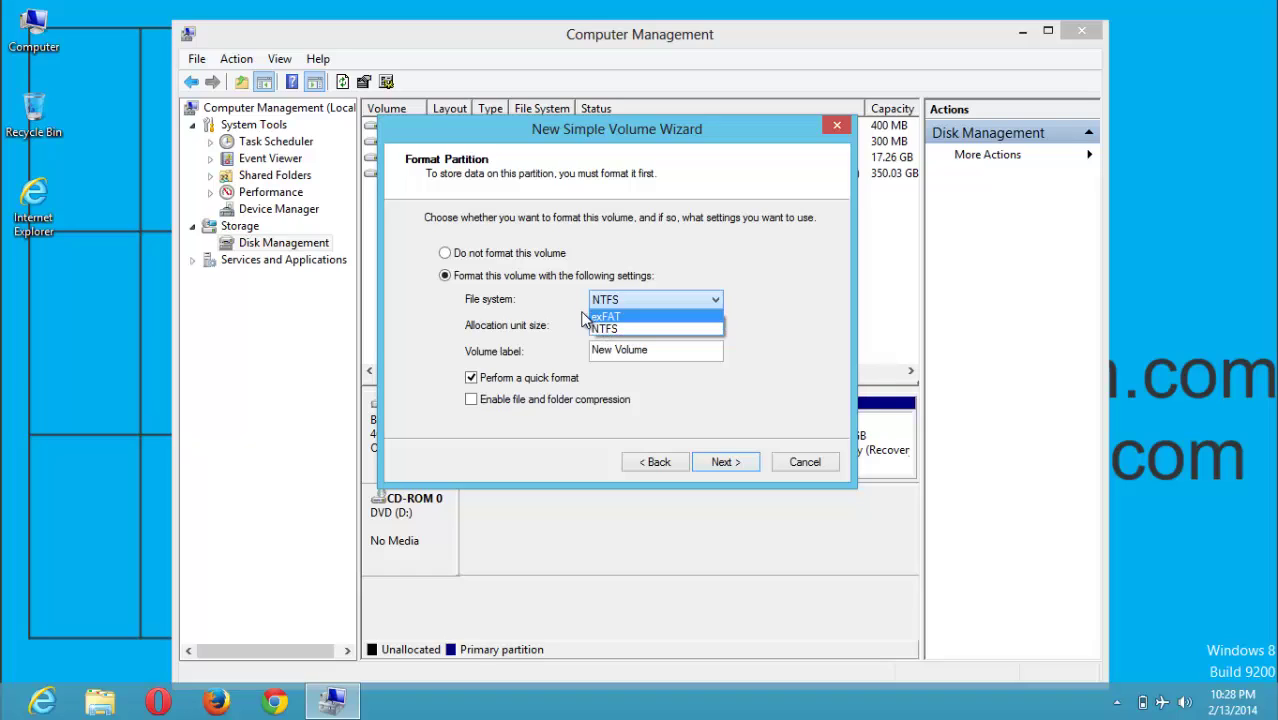
pyautogui.click(602, 328)
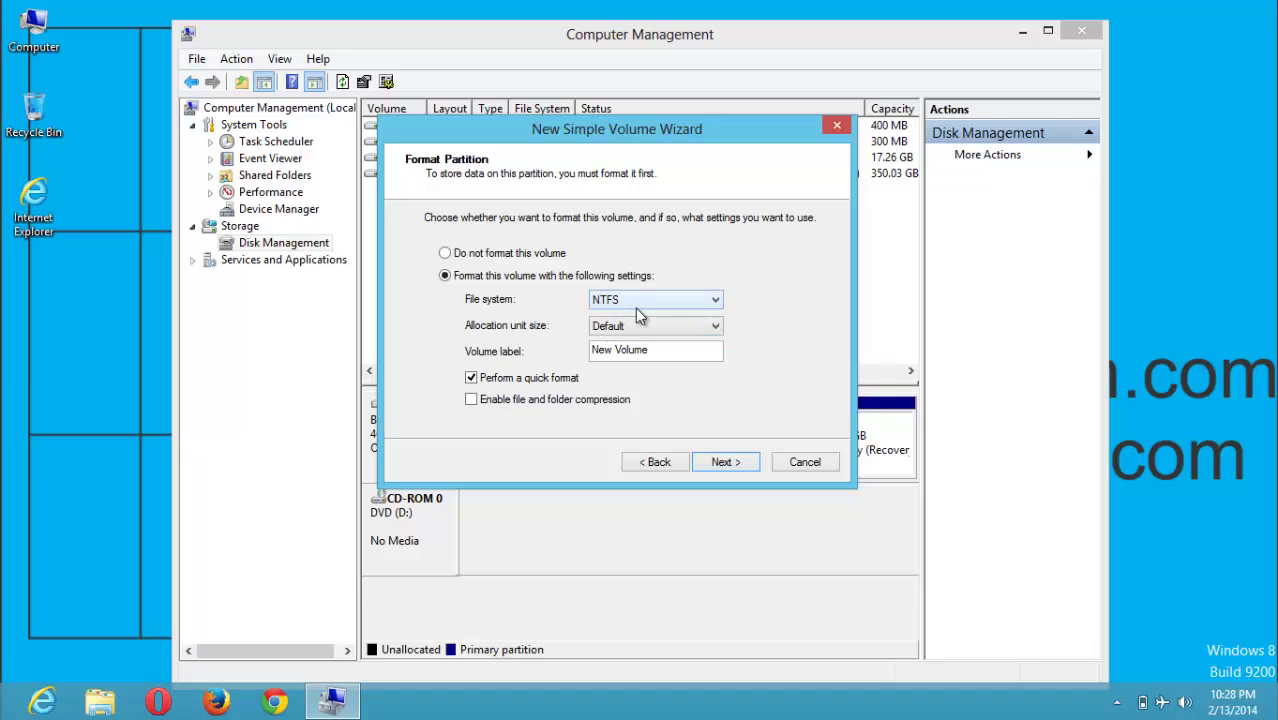
pyautogui.click(609, 330)
# Step: Replace the volume label with Latest and finish creating the new volume with a quick format
pyautogui.moveTo(630, 347); pyautogui.dragTo(599, 352)
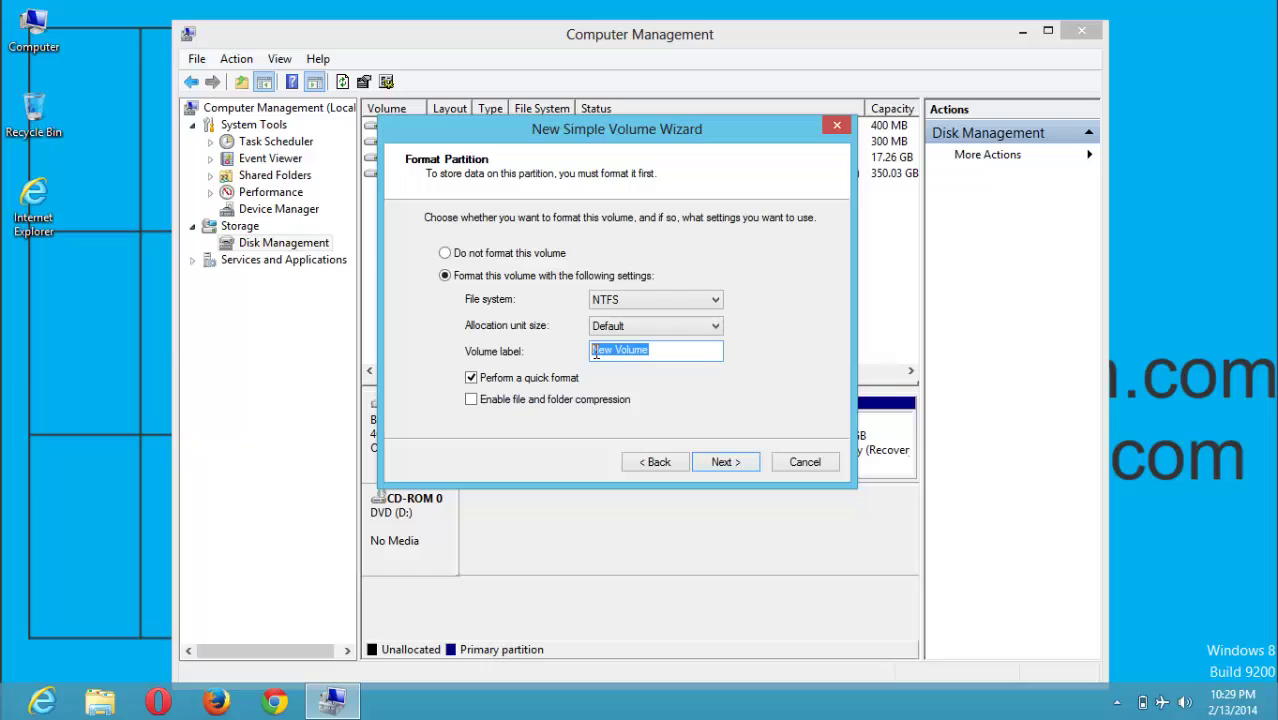
pyautogui.press('BackSpace')
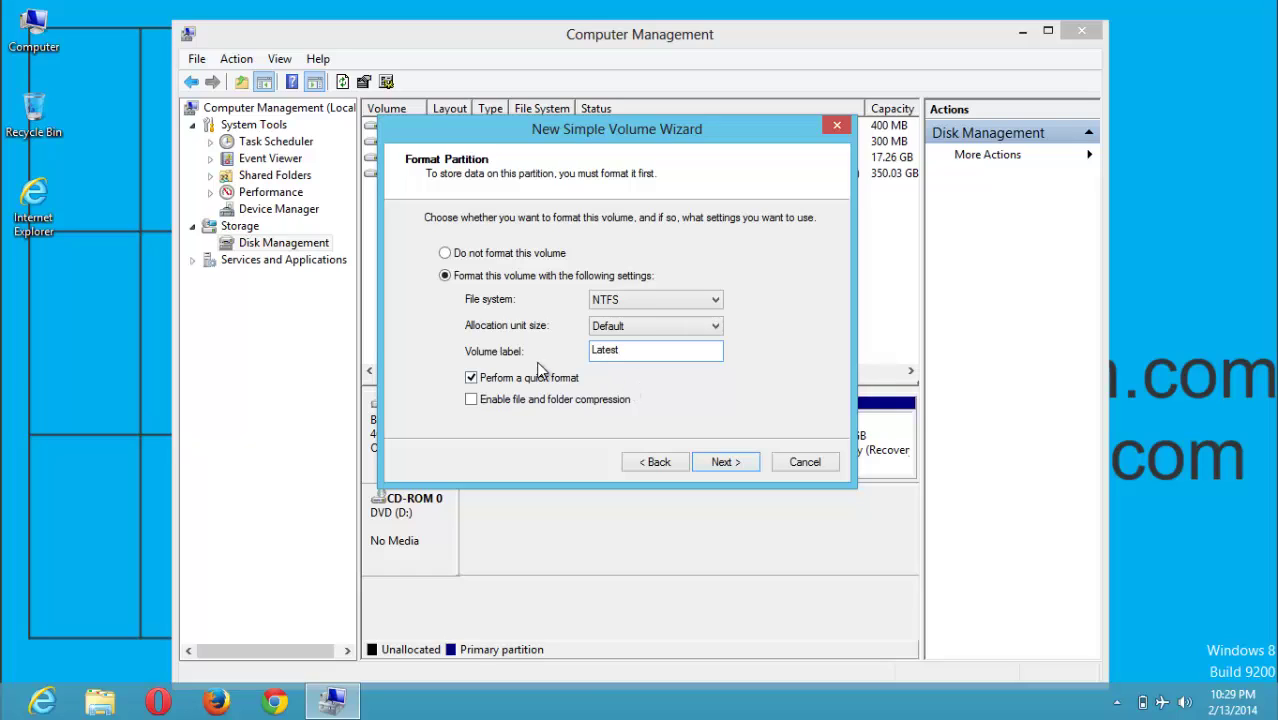
pyautogui.click(722, 463)
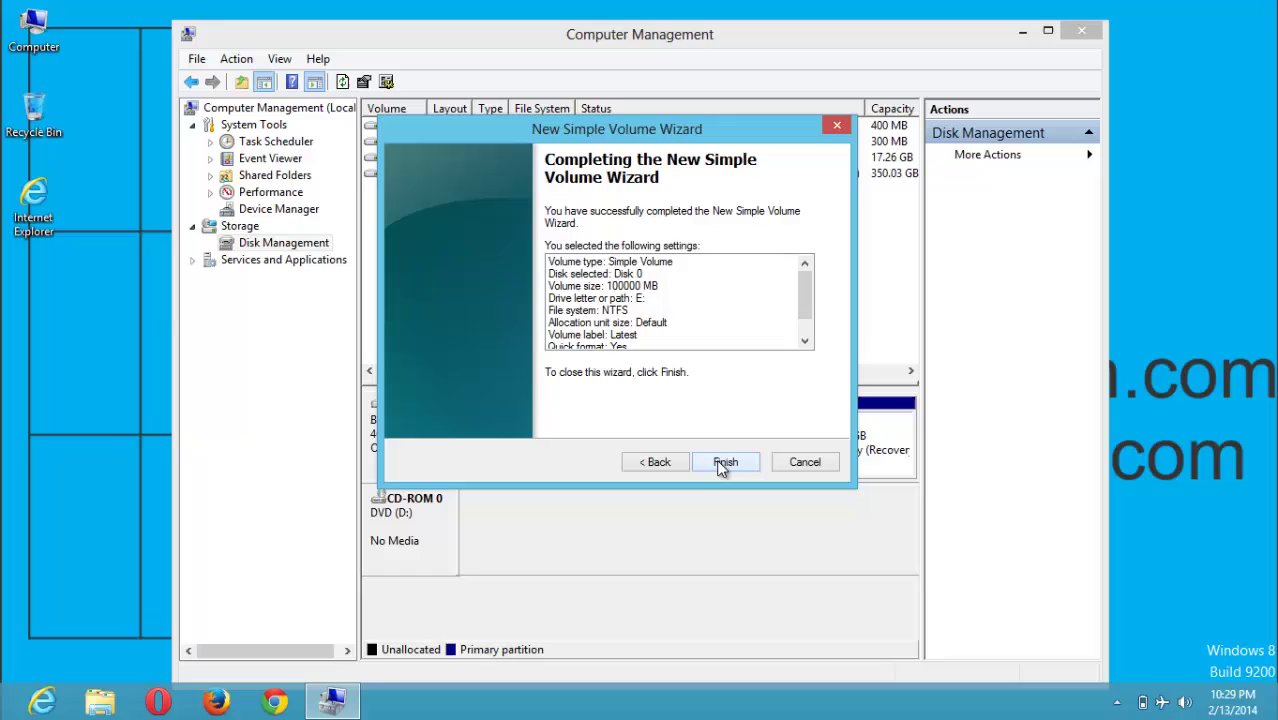
pyautogui.click(722, 461)
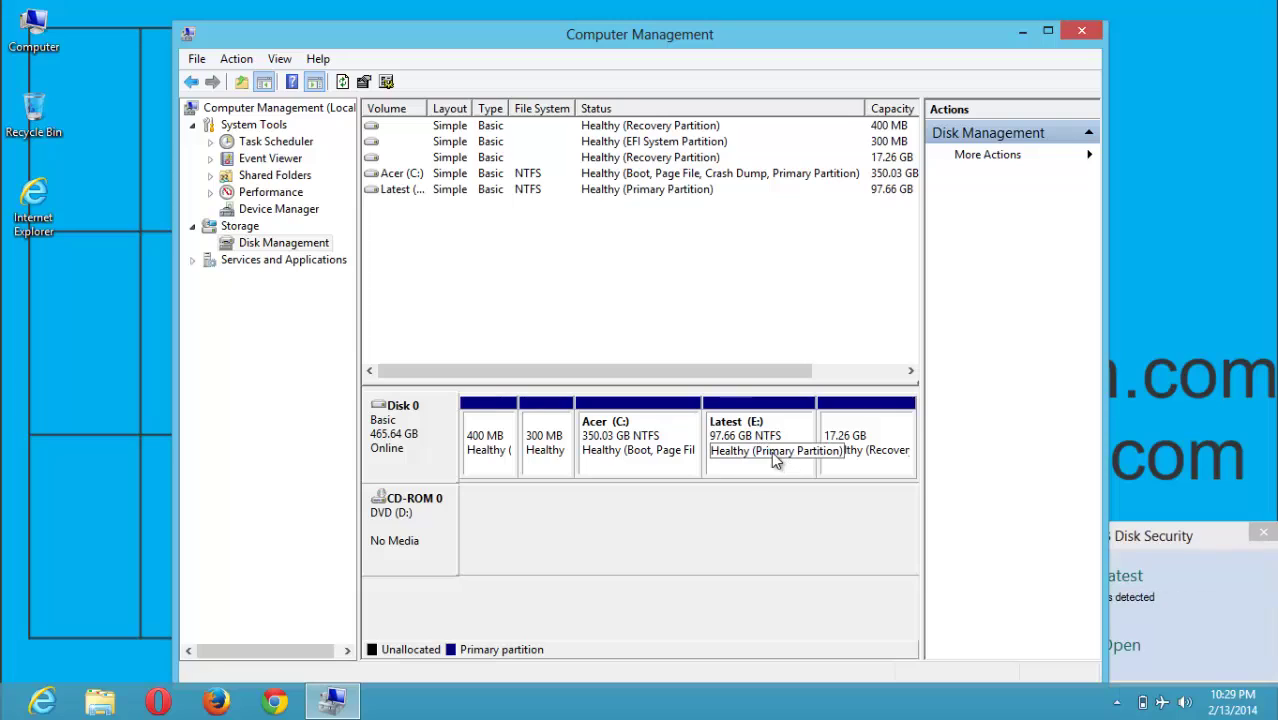
# Step: Examine the new E: partition in the disk layout, and compare the sizes of the C: and E: drives in the Computer window
pyautogui.click(743, 443)
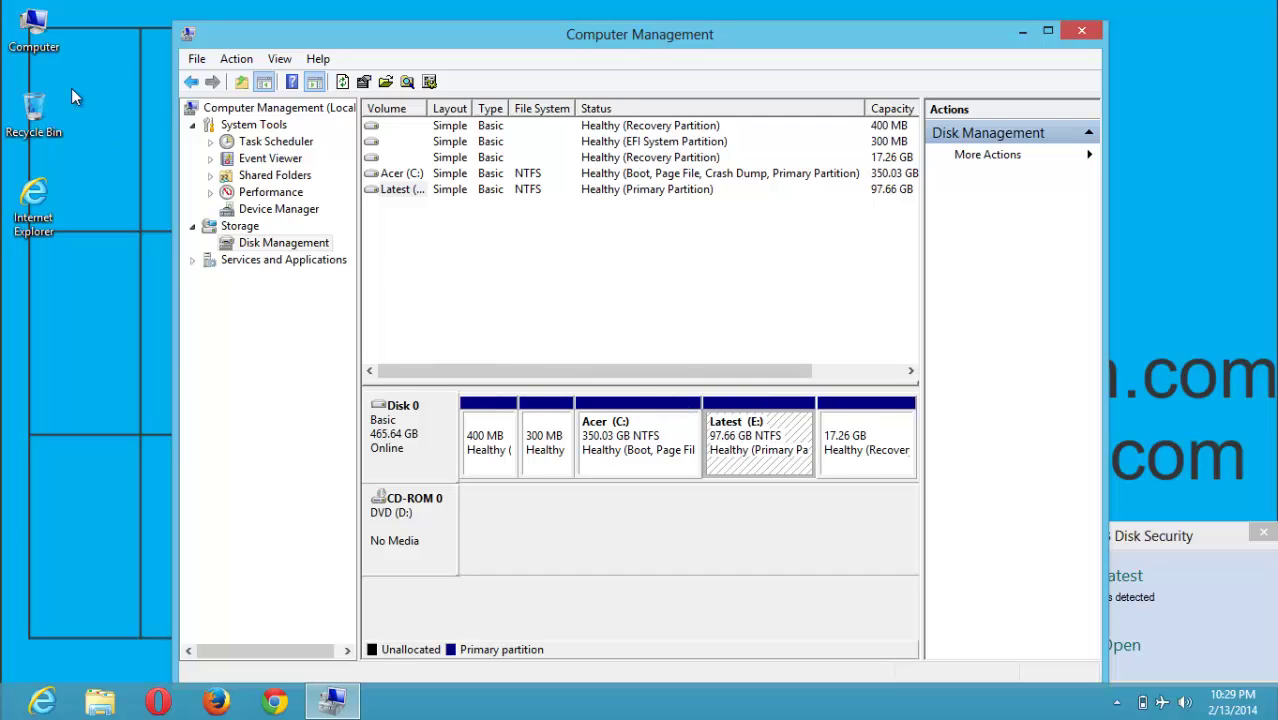
pyautogui.doubleClick(34, 30)
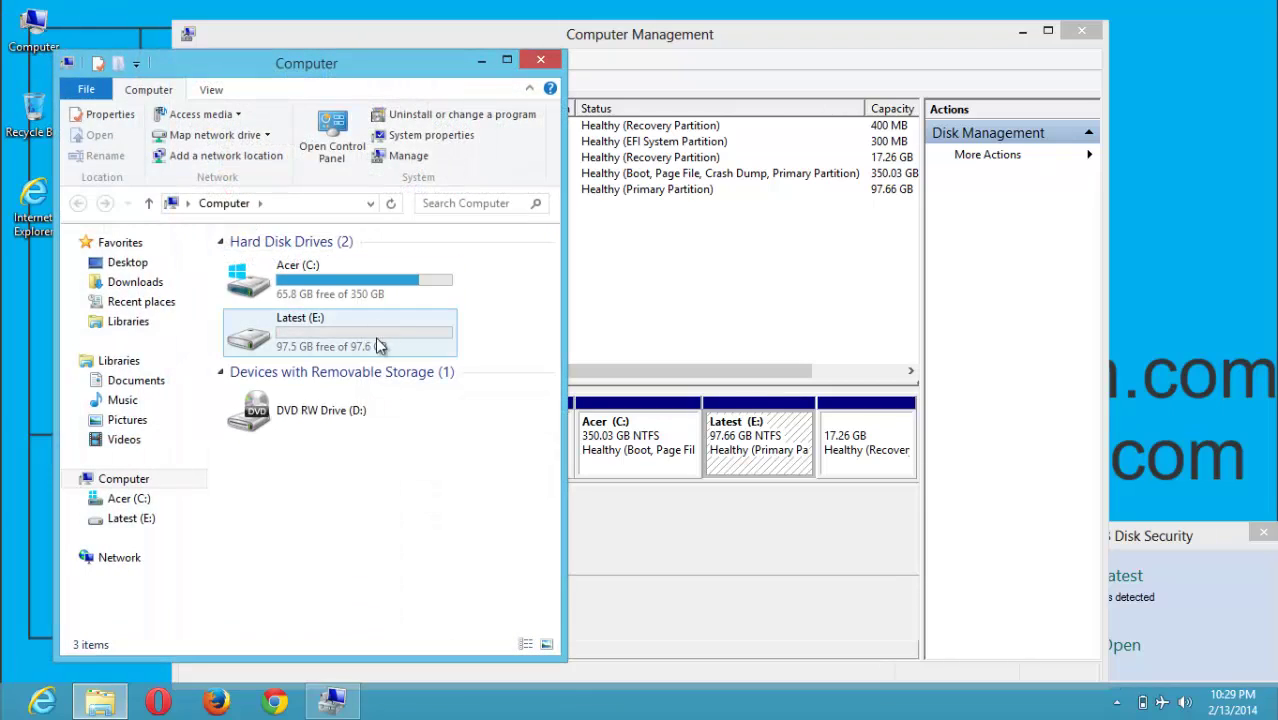
pyautogui.click(328, 334)
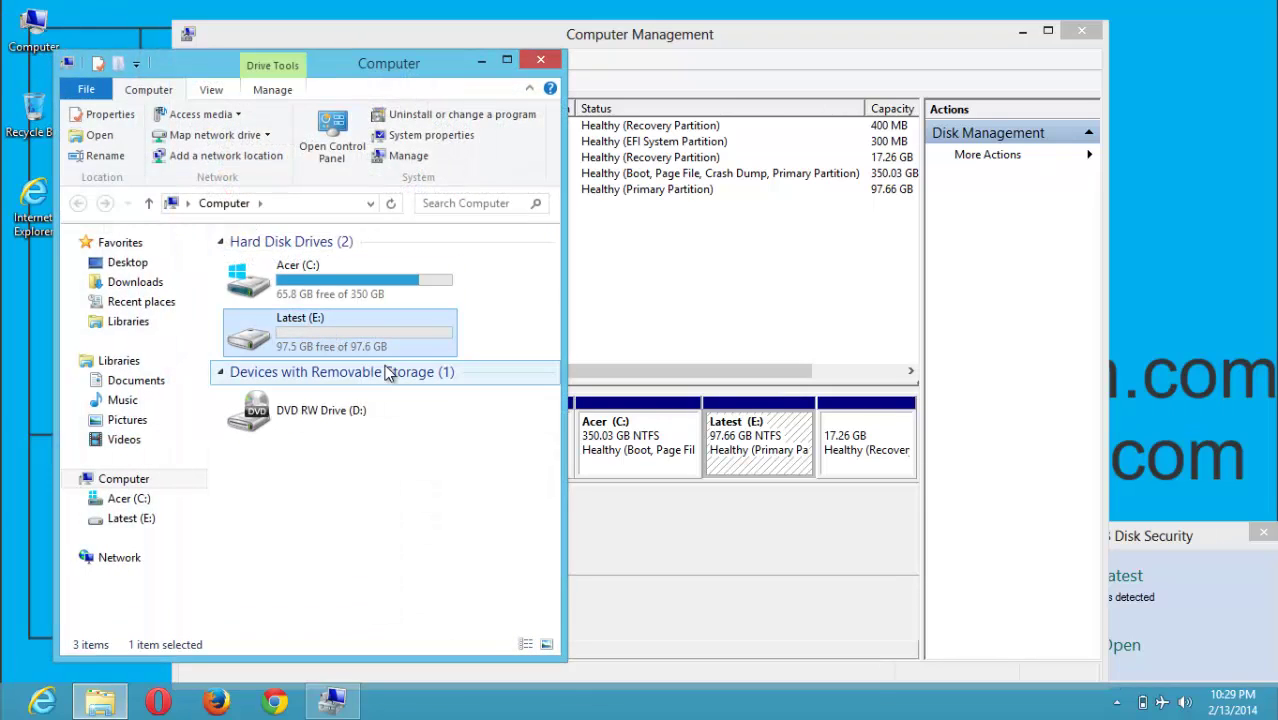
pyautogui.click(325, 285)
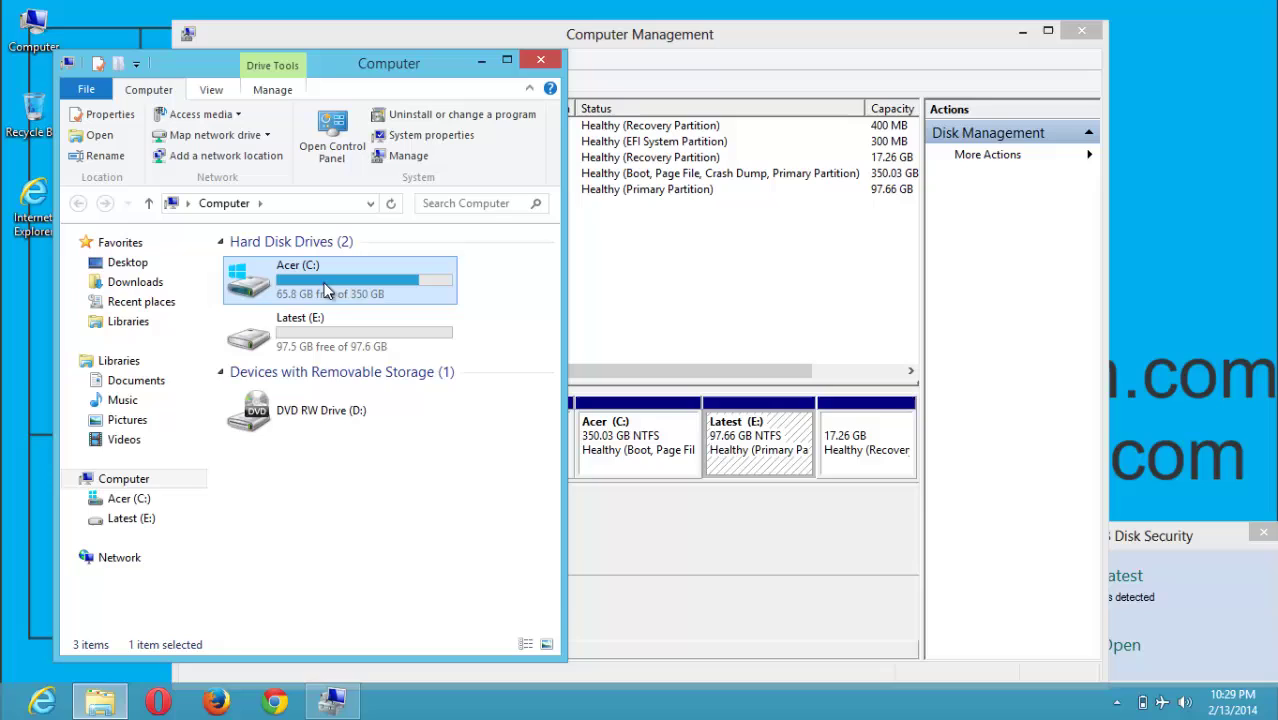
pyautogui.click(310, 327)
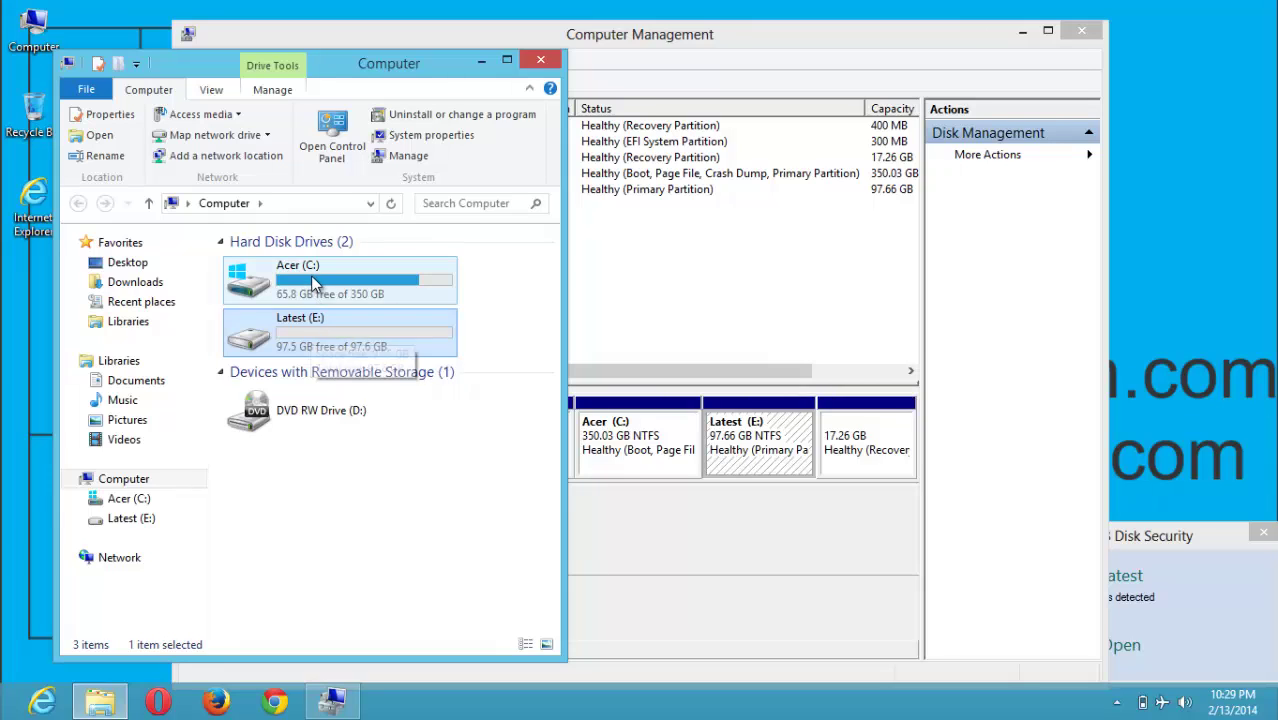
pyautogui.click(323, 302)
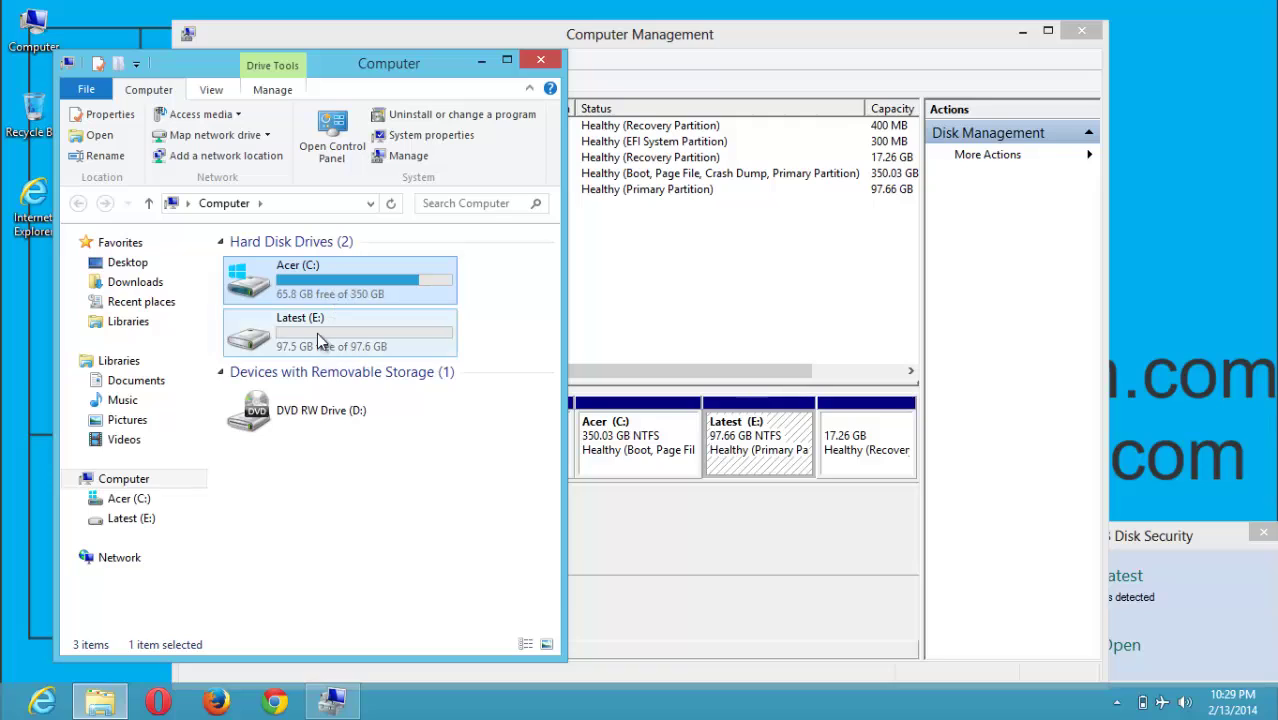
pyautogui.click(317, 332)
pyautogui.click(328, 298)
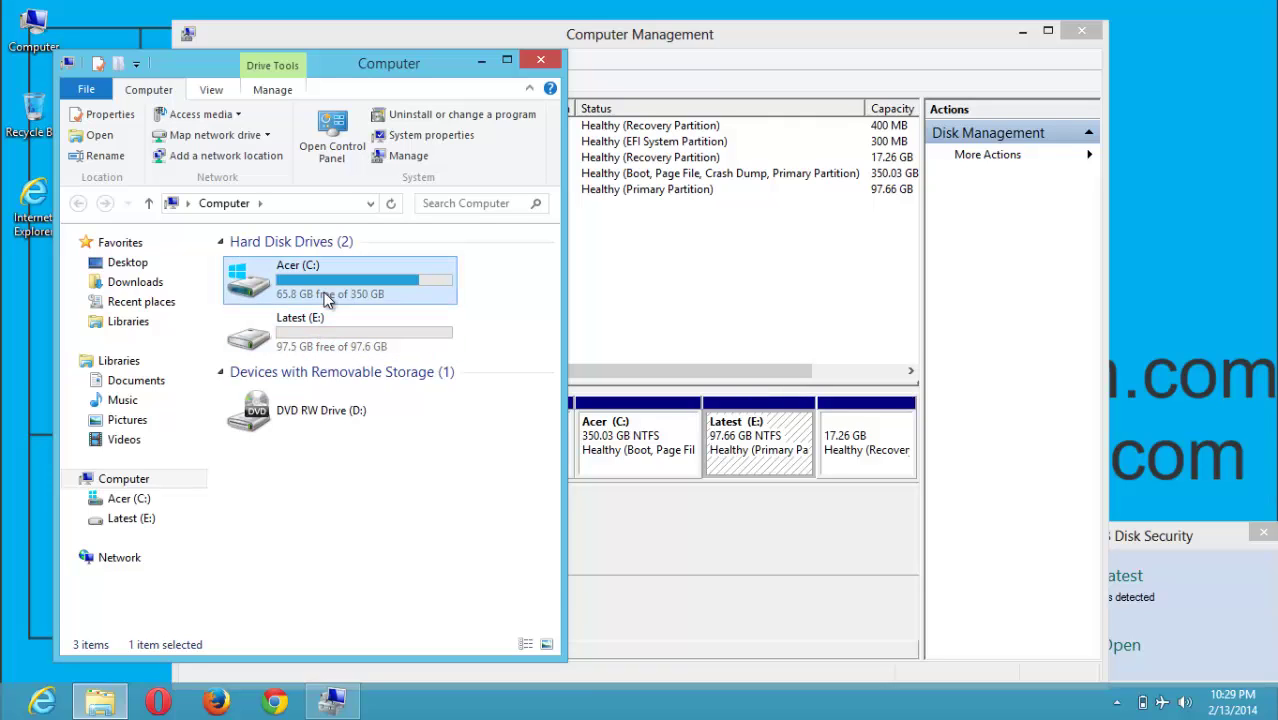
pyautogui.click(333, 326)
pyautogui.click(327, 287)
pyautogui.click(341, 330)
pyautogui.click(328, 288)
pyautogui.click(322, 329)
pyautogui.click(328, 290)
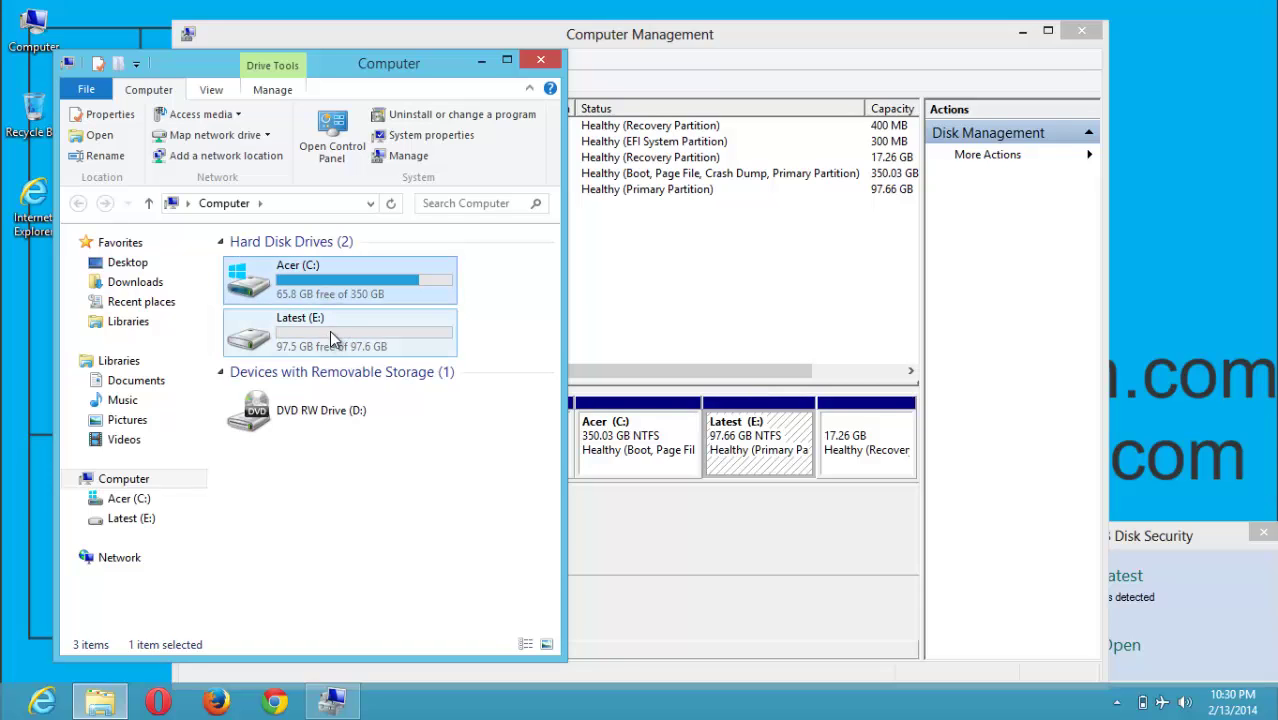
pyautogui.click(330, 329)
pyautogui.click(341, 290)
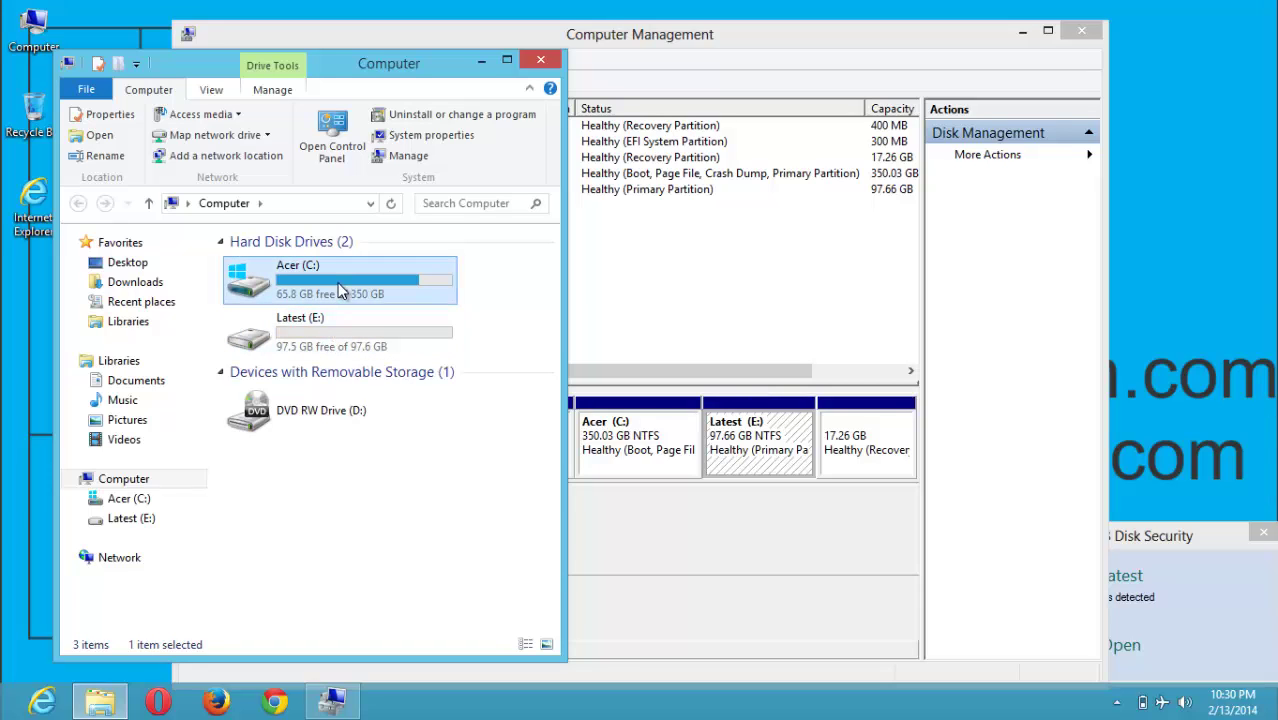